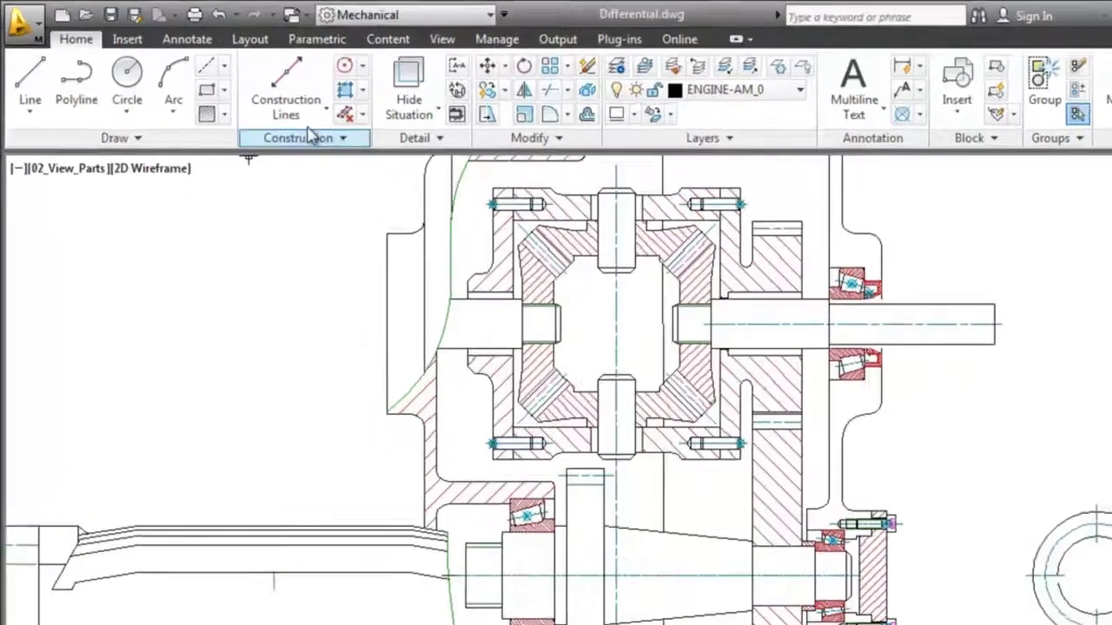
- Switch to the Content ribbon tab to reach the fastener, hole and standard part tools
click(347, 42)
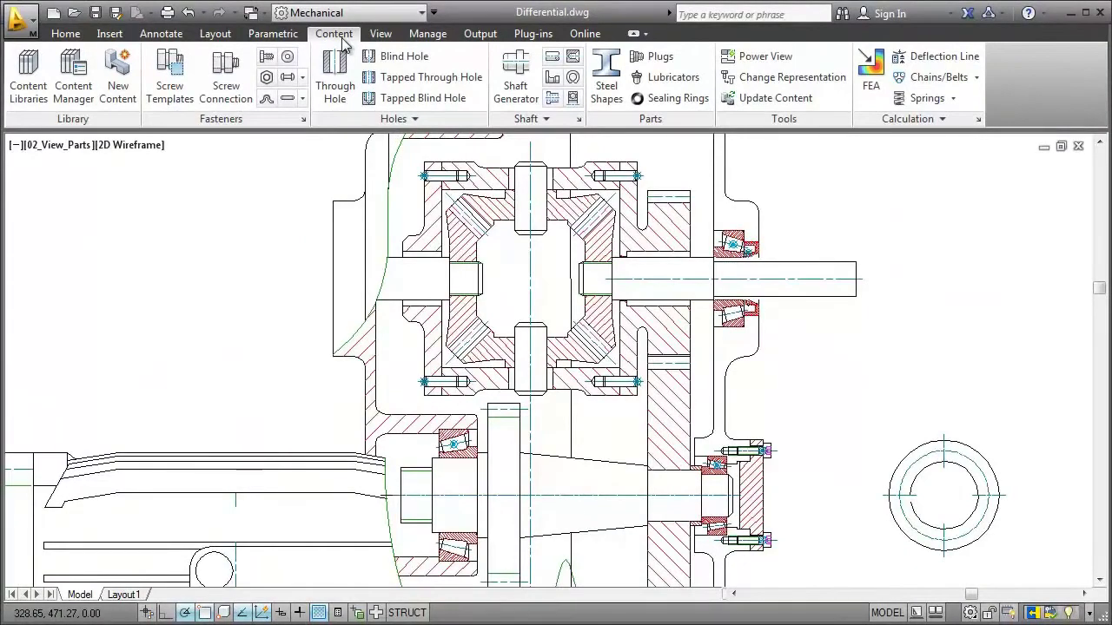
- Restore the 03_Roller_Bearing view and choose the radial ISO 3245 (I) roller bearing
click(20, 161)
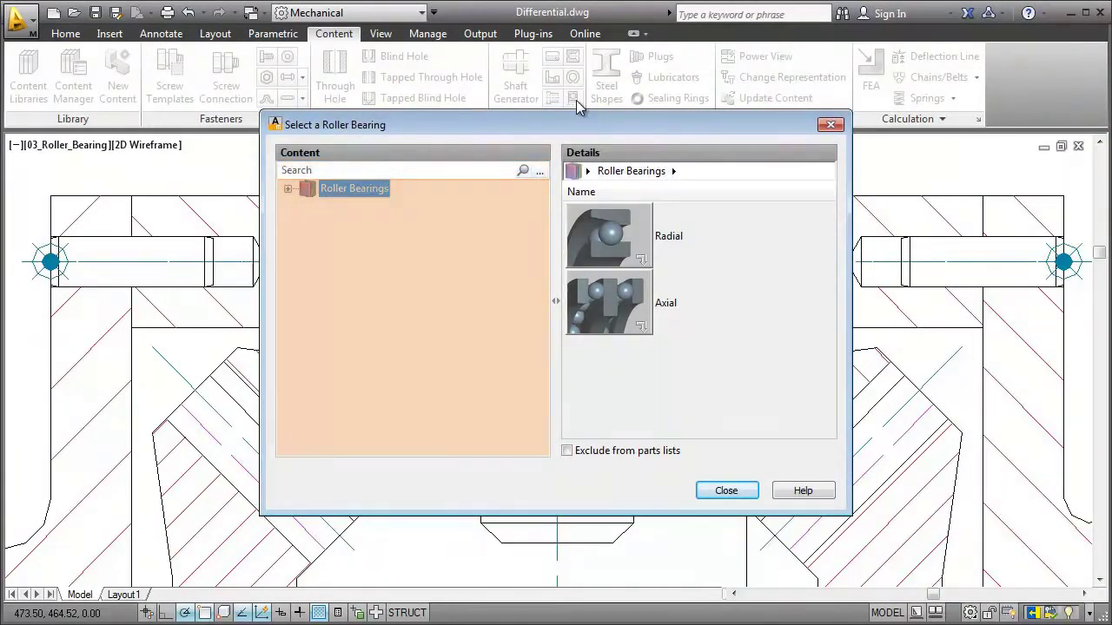
double_click(609, 236)
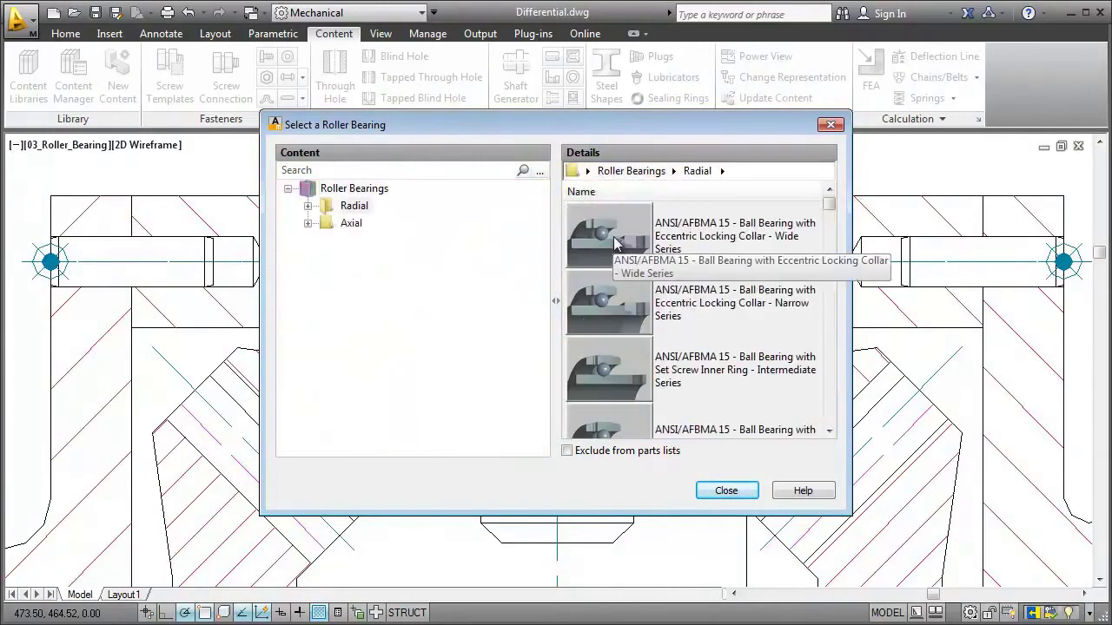
drag(832, 205, 831, 414)
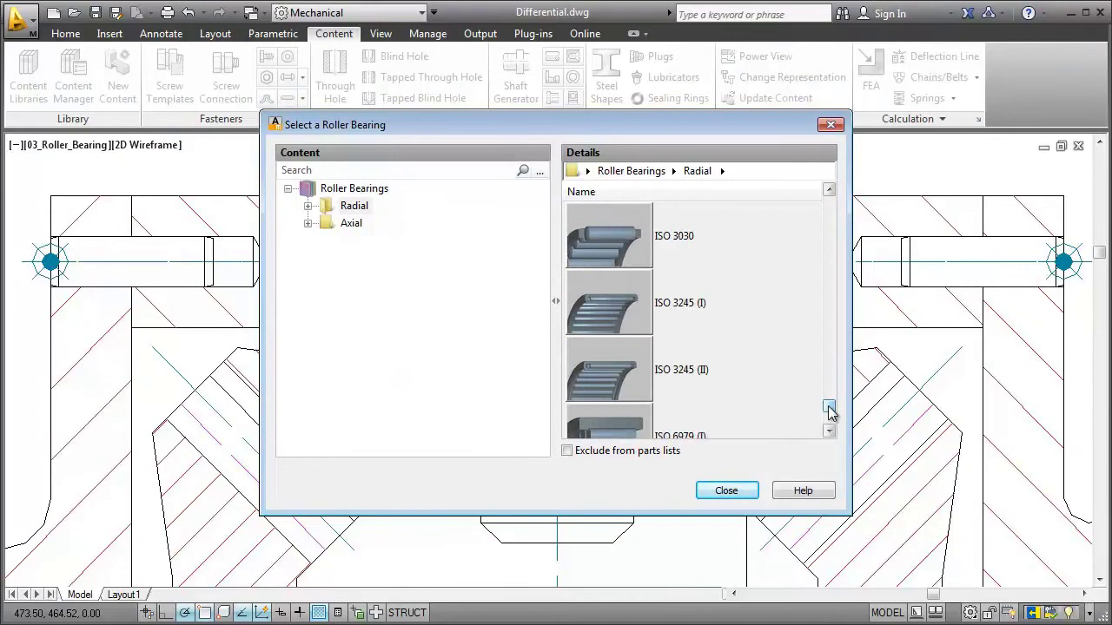
double_click(610, 311)
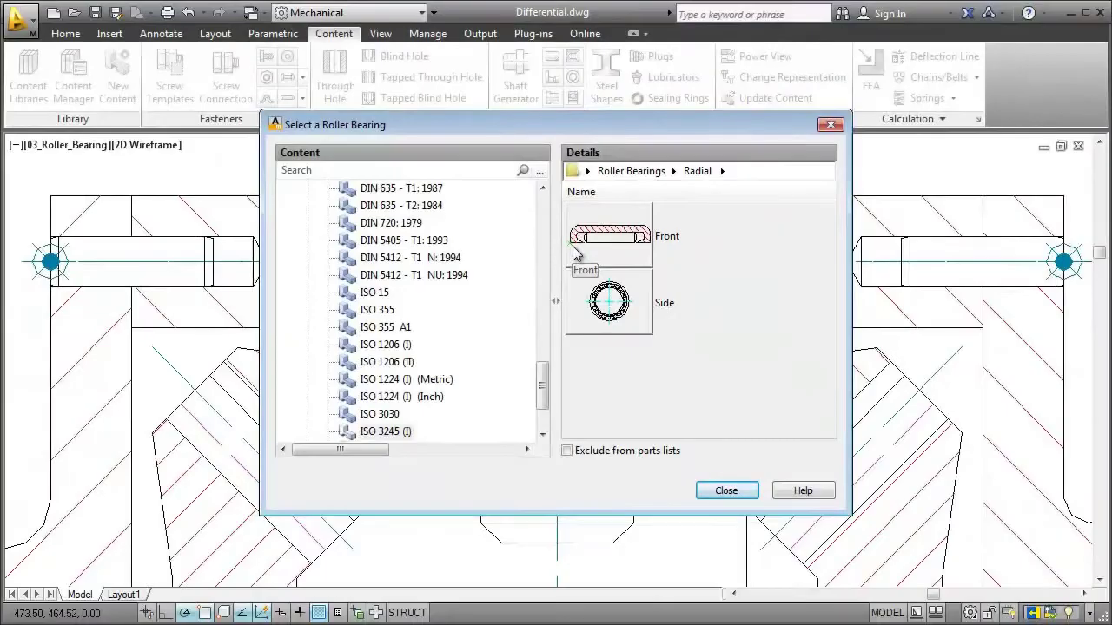
- Place the bearing as a front view at the shaft corner, oriented along the pin
click(573, 252)
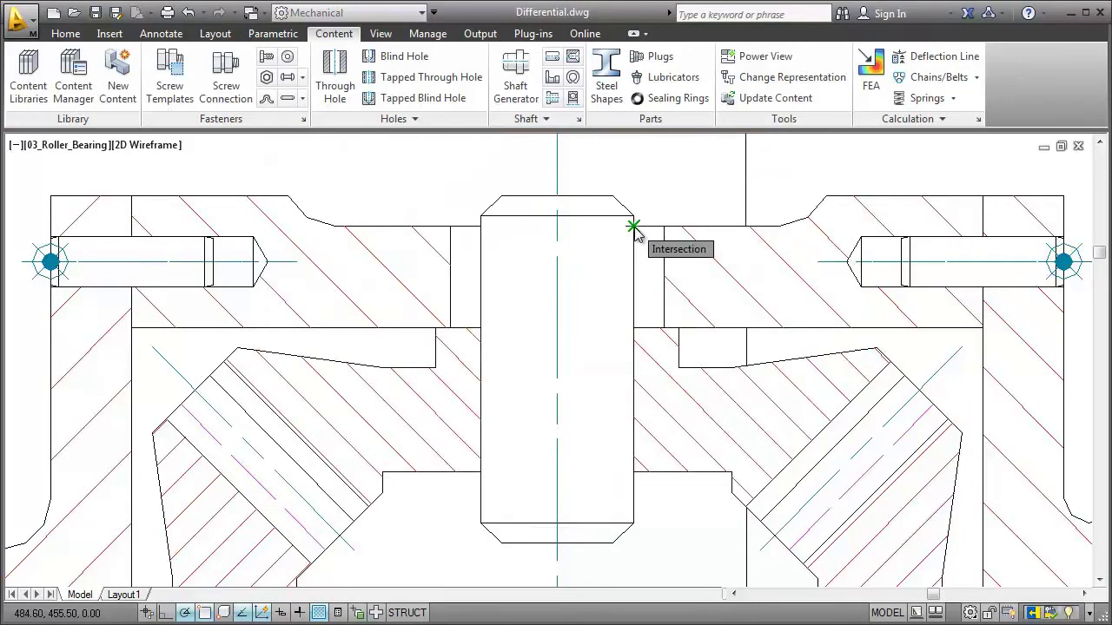
click(632, 228)
click(560, 276)
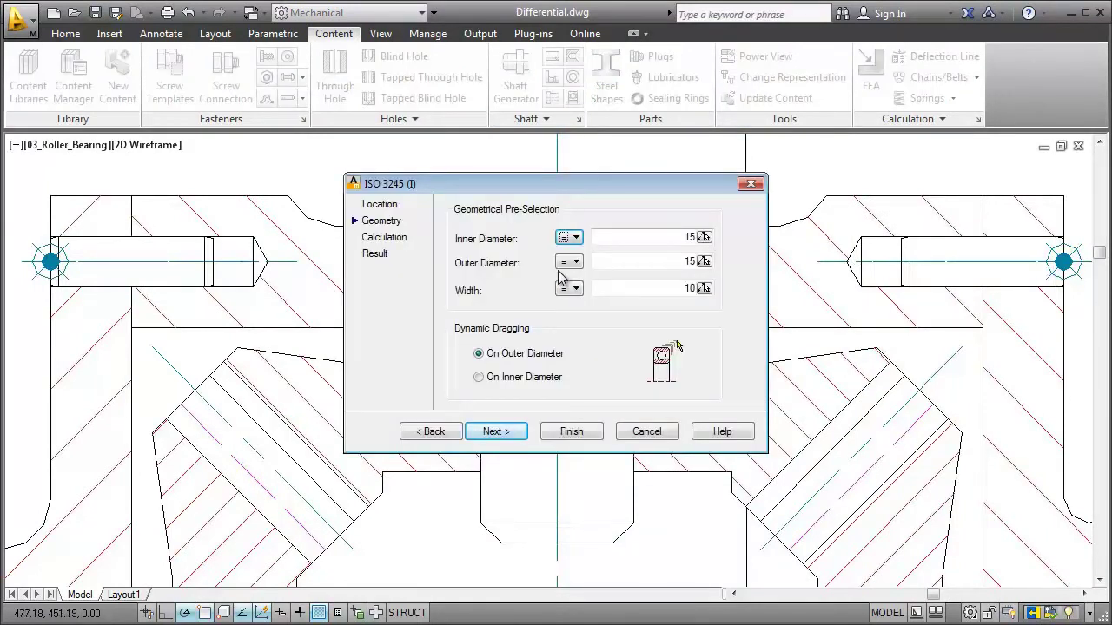
- Size the bearing from the drawing, outer diameter 21 and width 10, and insert it
click(703, 238)
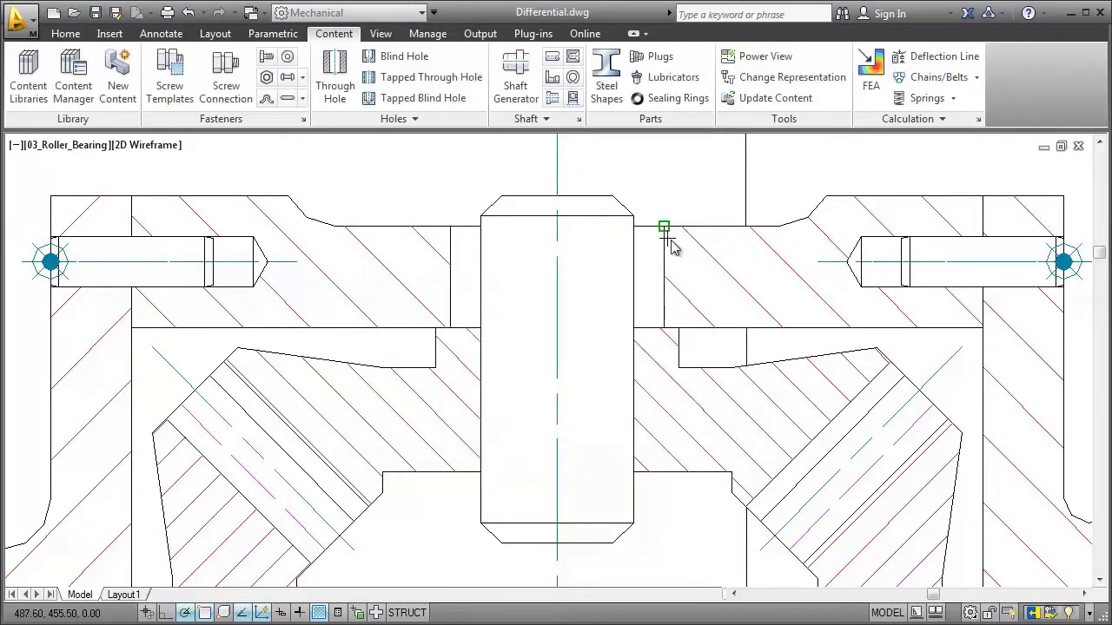
click(539, 217)
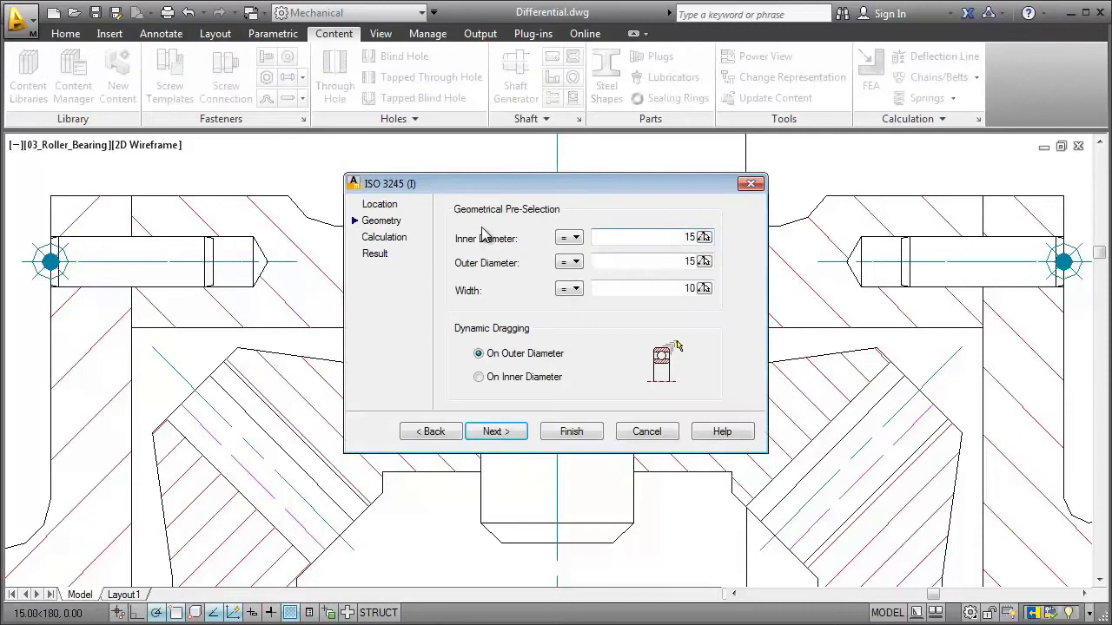
click(704, 263)
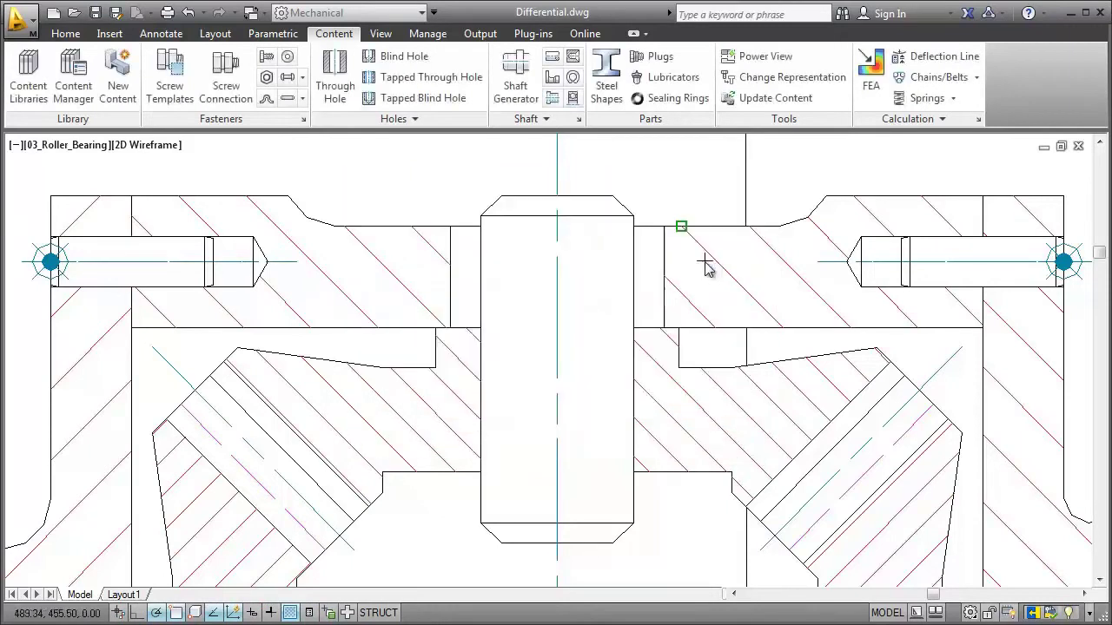
click(664, 227)
click(500, 216)
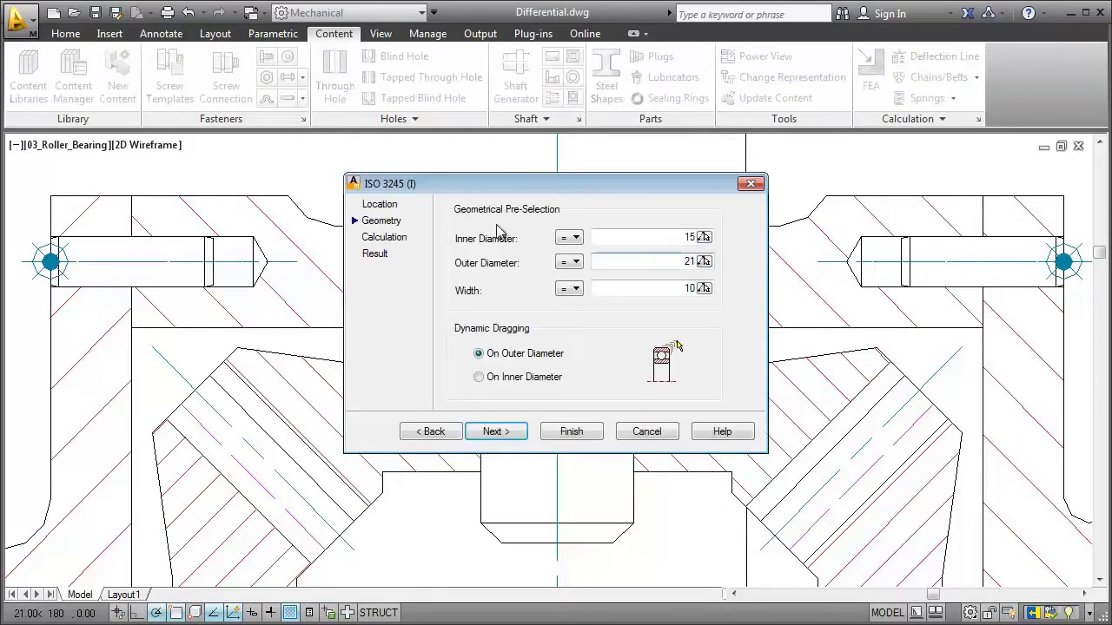
click(703, 288)
click(665, 327)
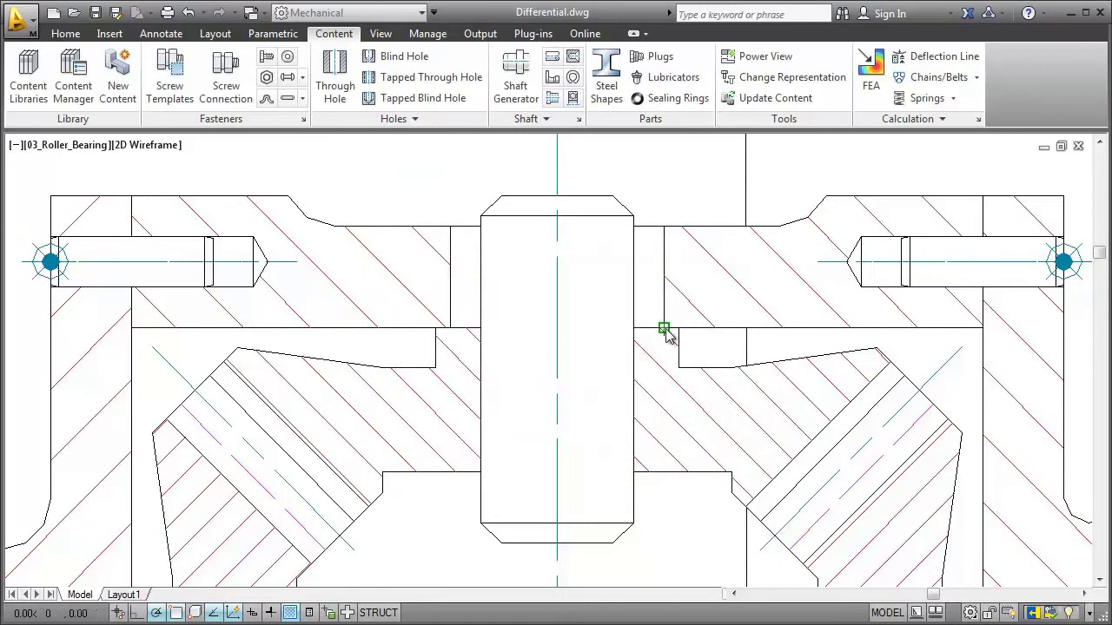
click(665, 252)
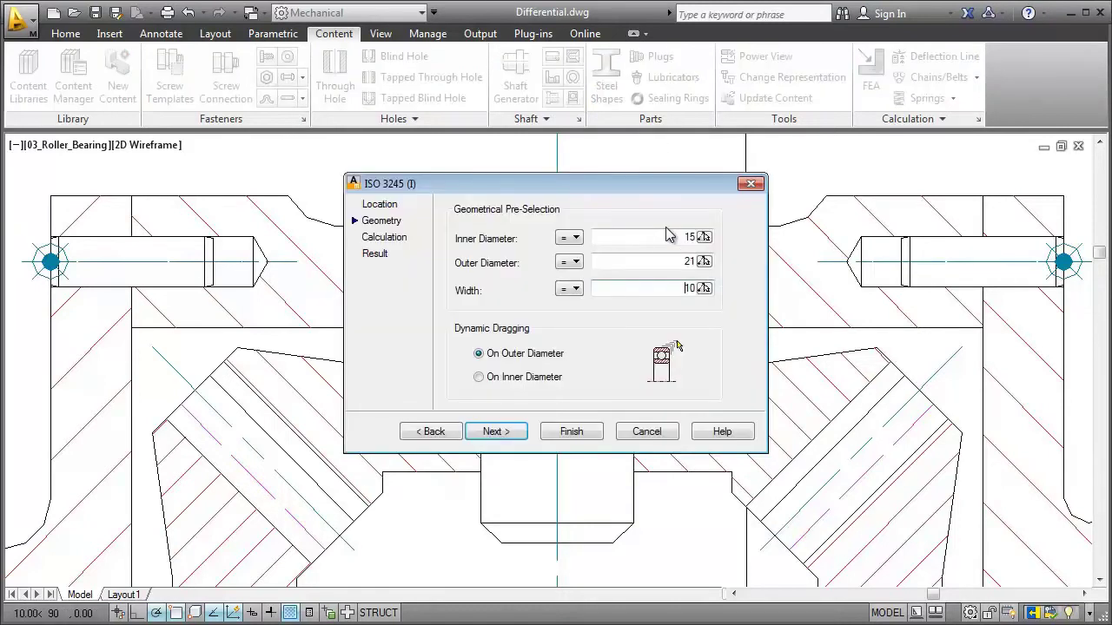
click(574, 429)
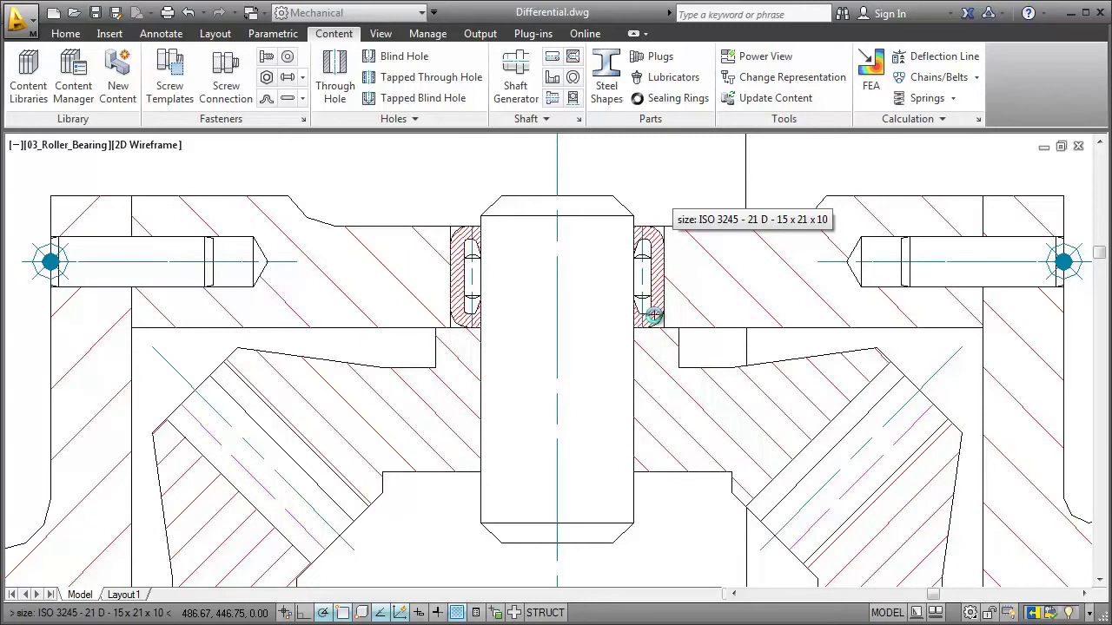
click(653, 315)
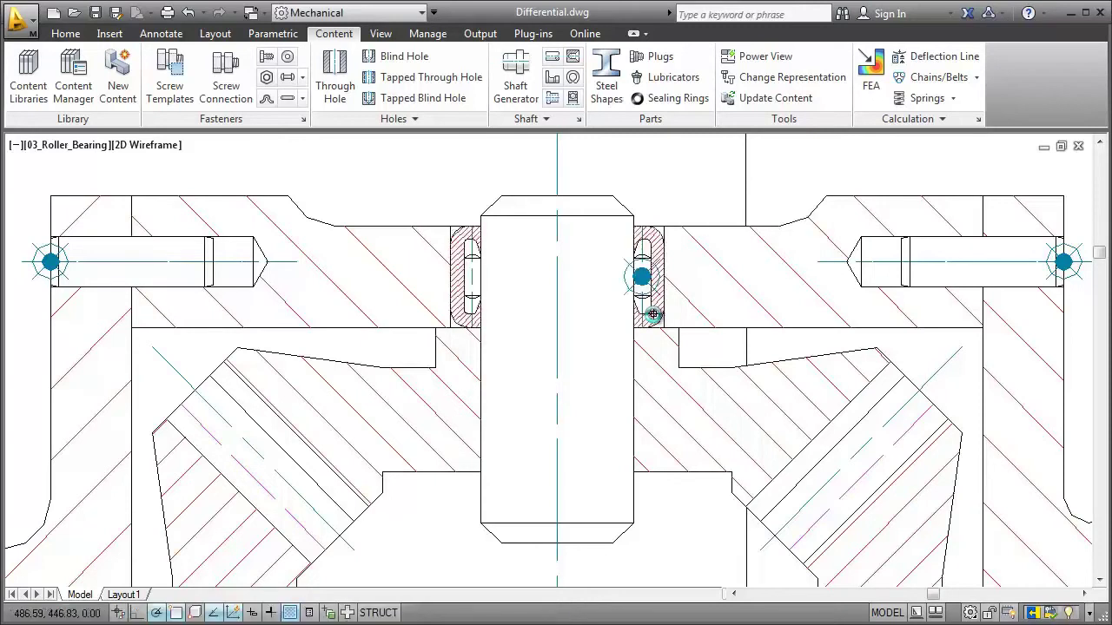
double_click(653, 316)
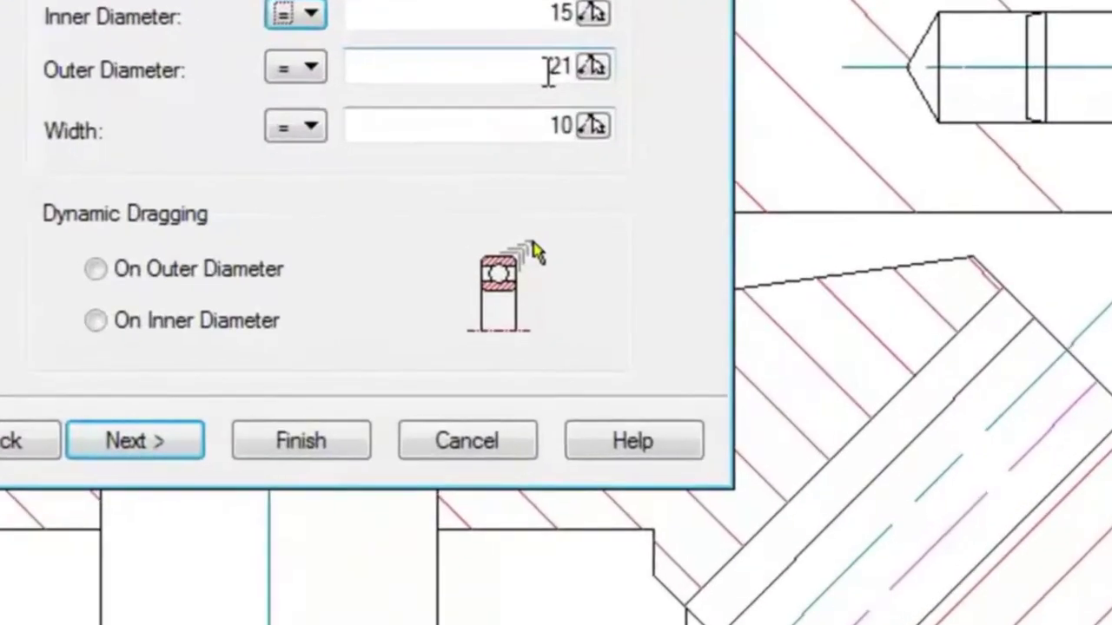
double_click(688, 262)
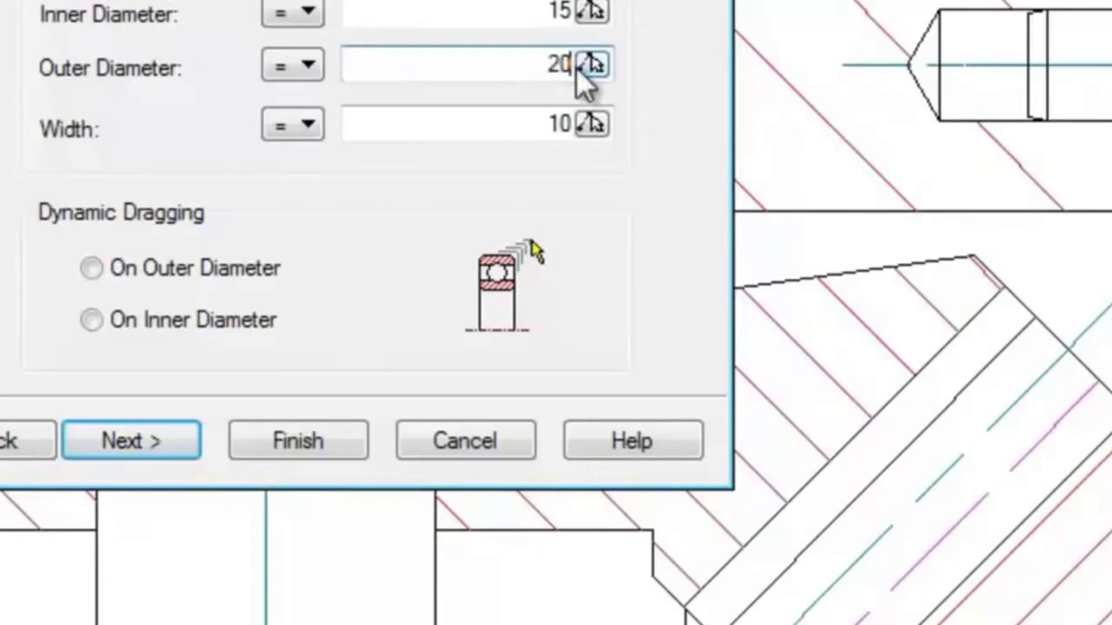
text(20)
key(Tab)
click(300, 441)
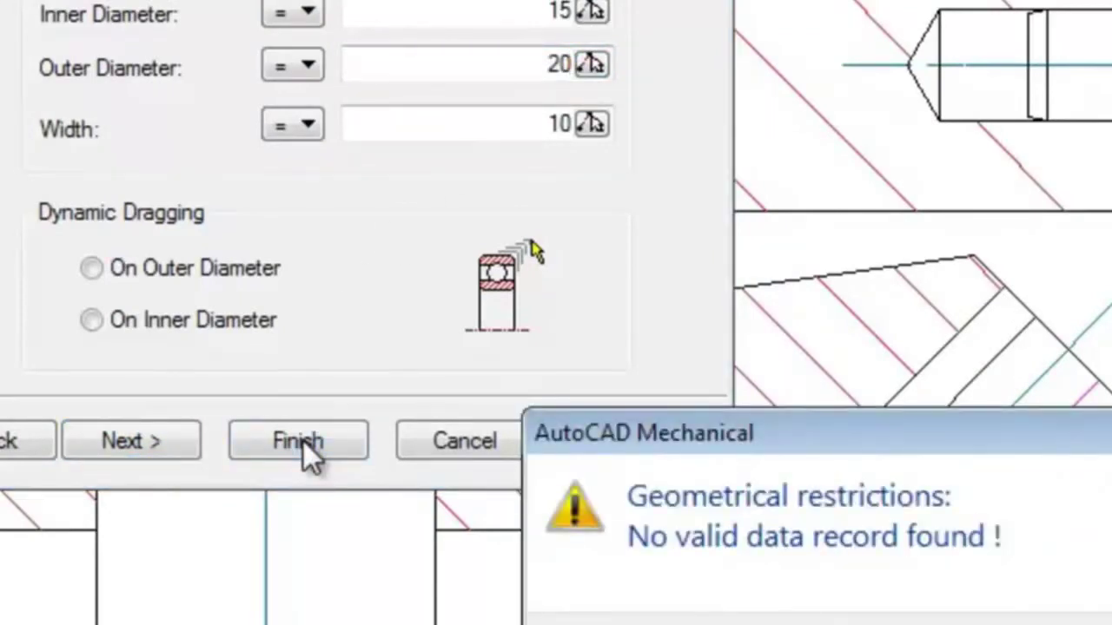
key(Return)
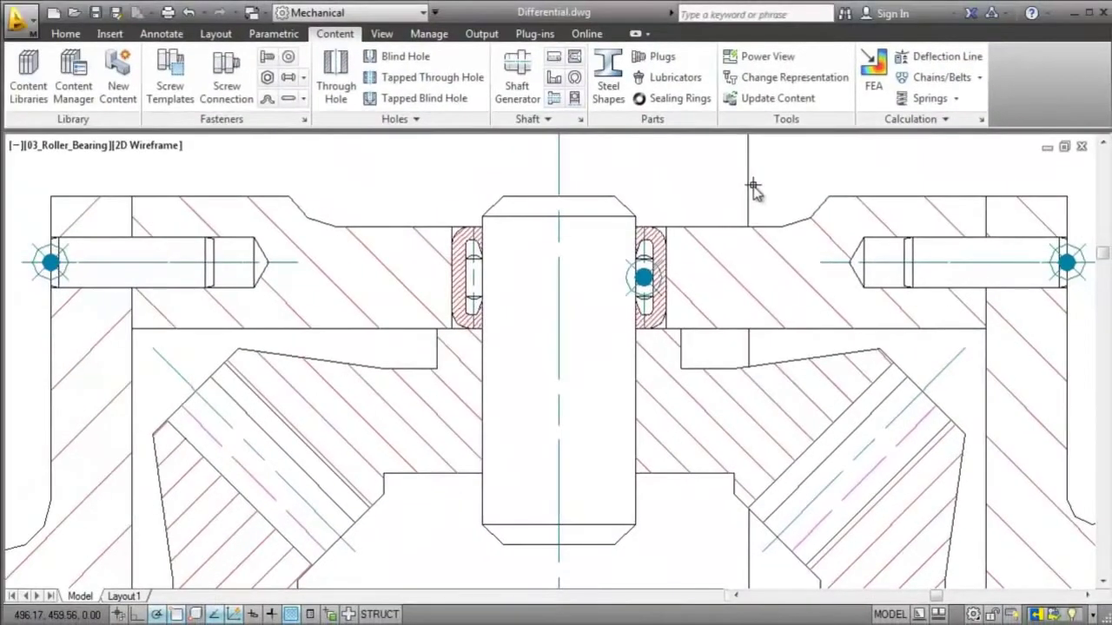
- Restore the 04_Gear_Box view and copy the bearing onto the lower gear pin
click(19, 164)
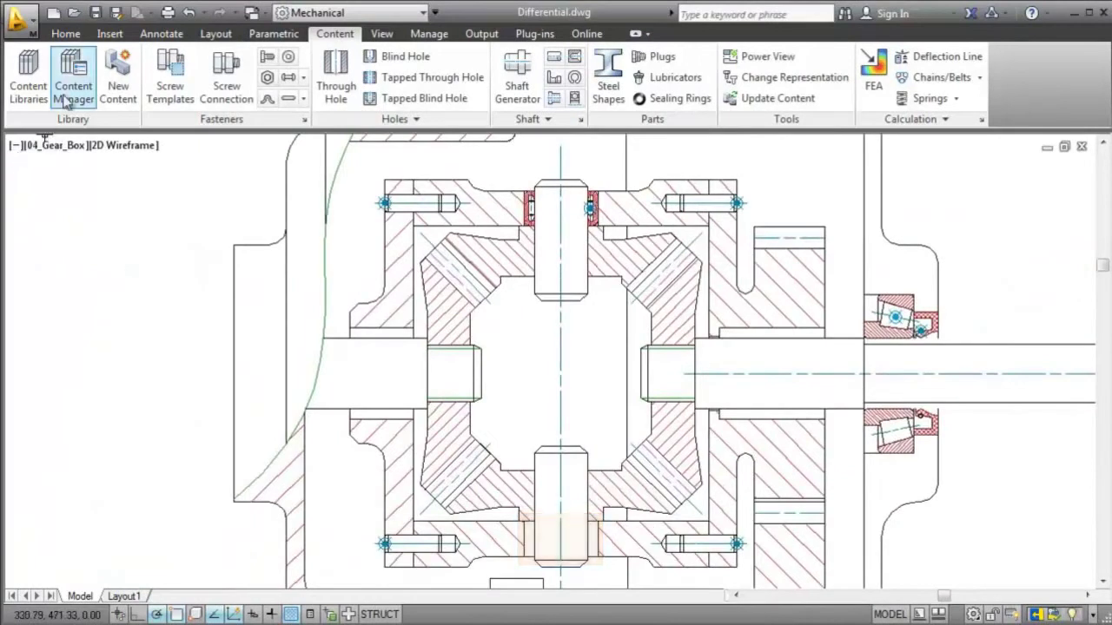
click(67, 35)
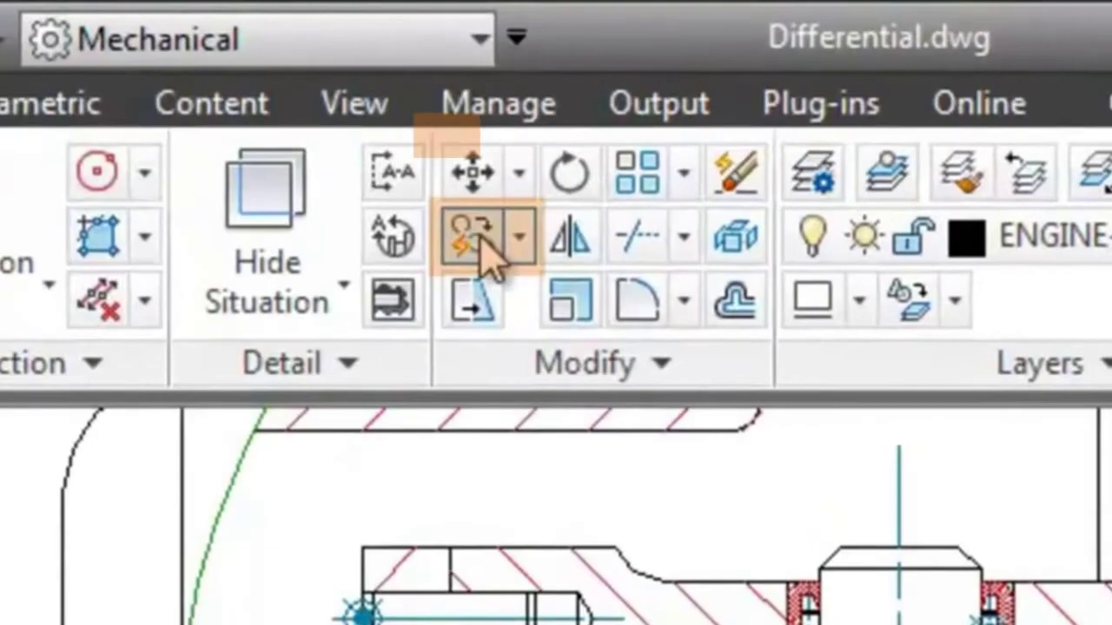
click(479, 248)
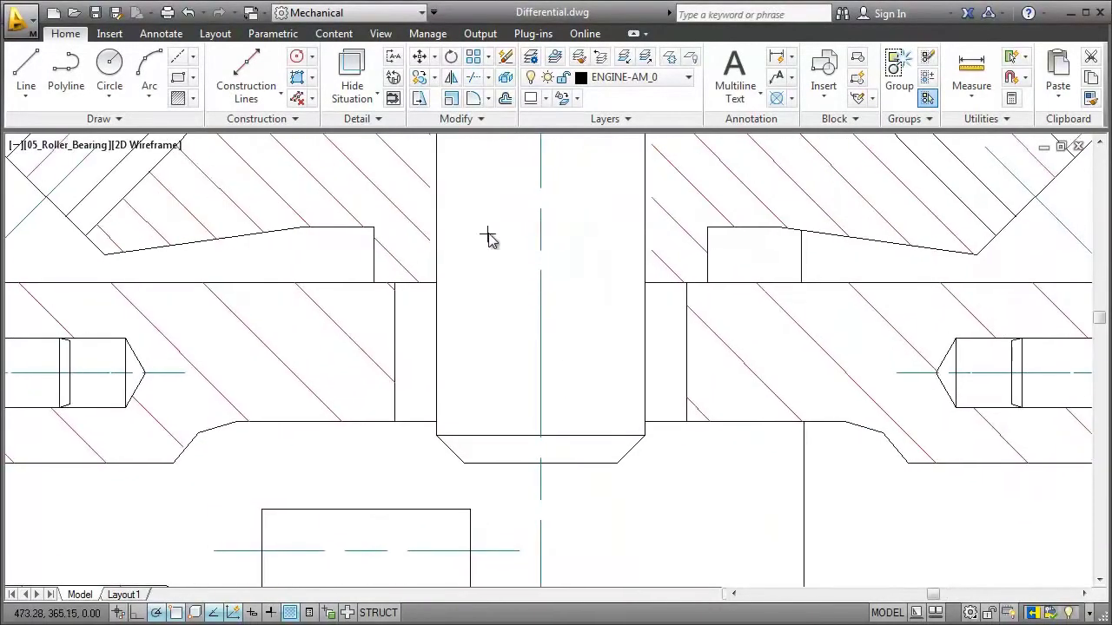
click(437, 423)
click(540, 353)
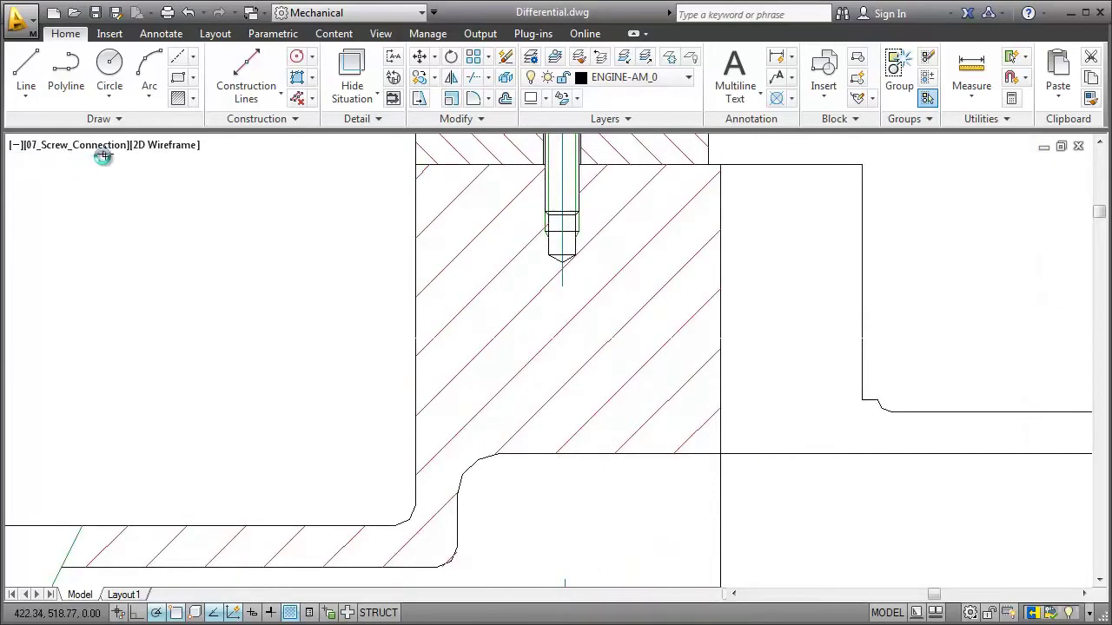
- Start a screw connection using the ISO 4762: 2004 socket head screw in front view
click(337, 37)
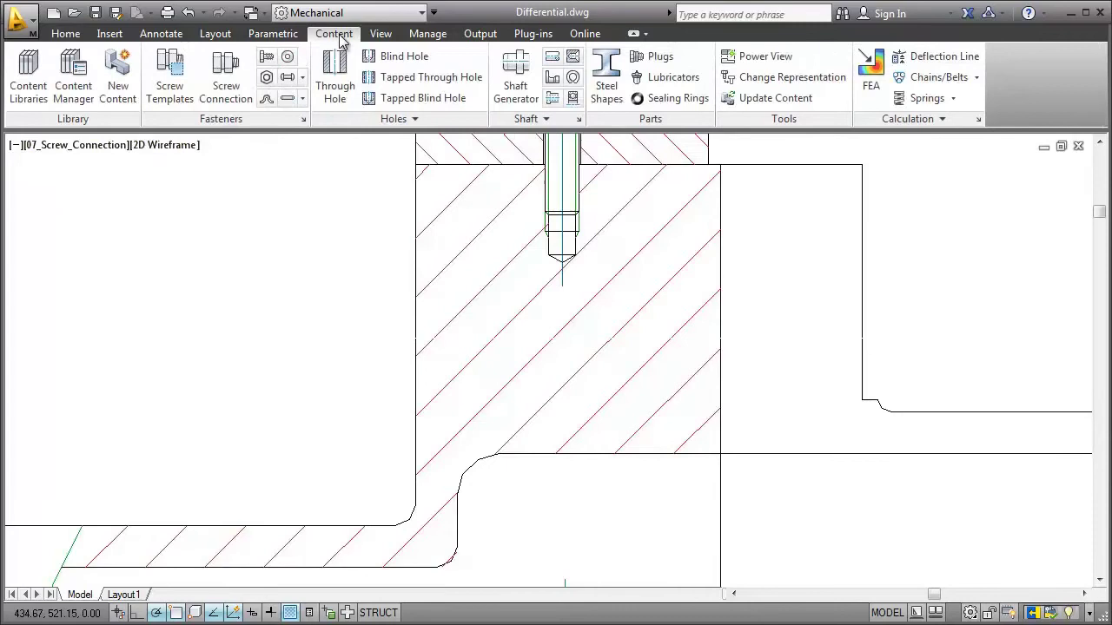
click(227, 82)
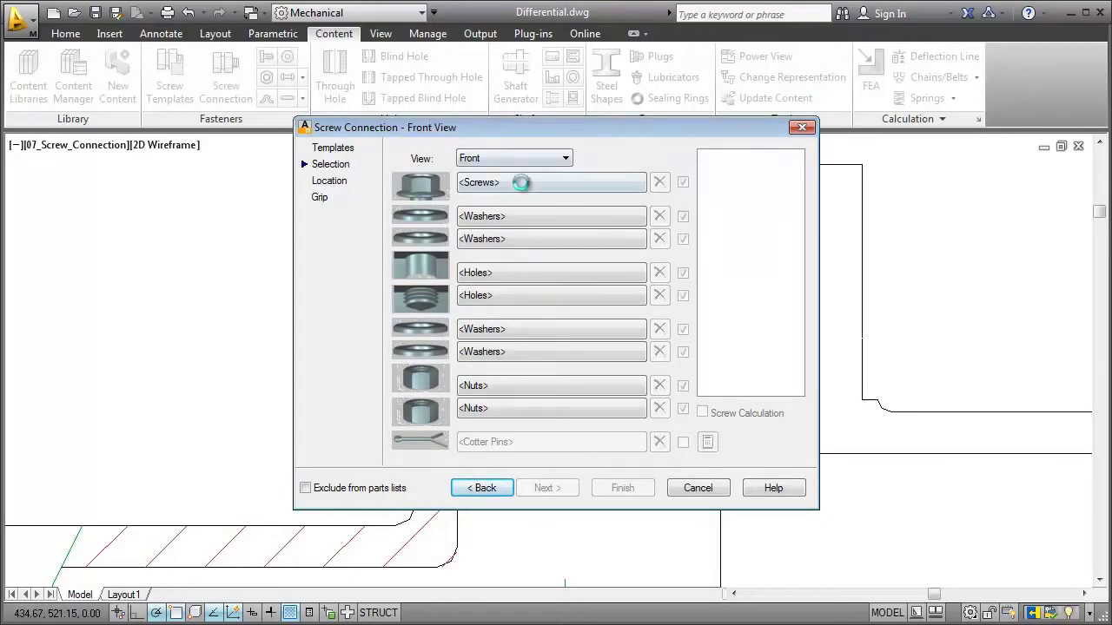
click(289, 191)
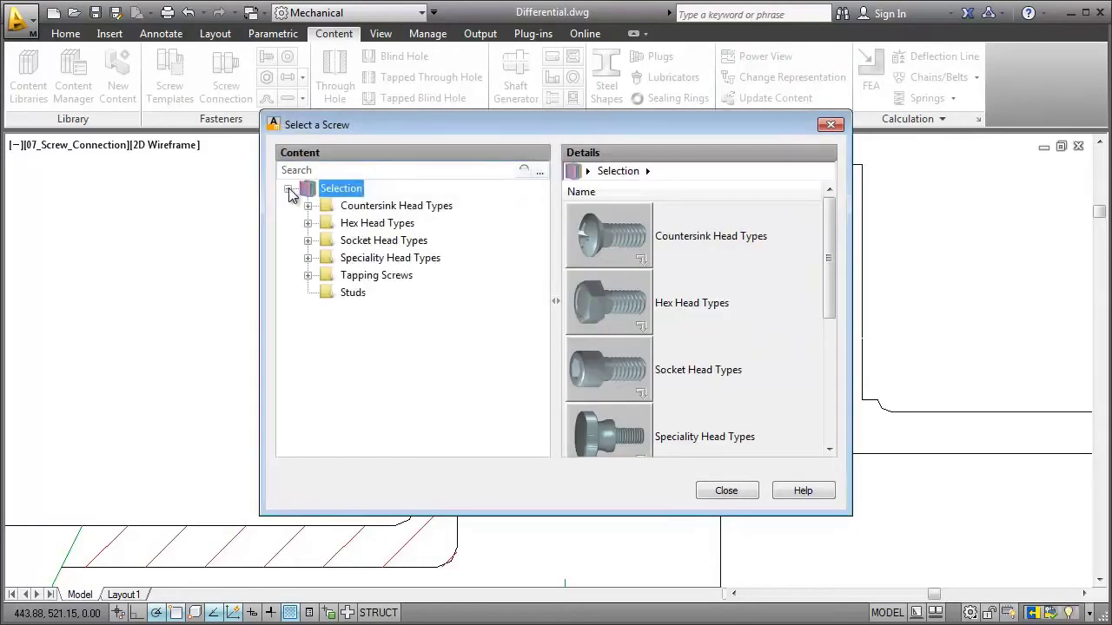
click(307, 241)
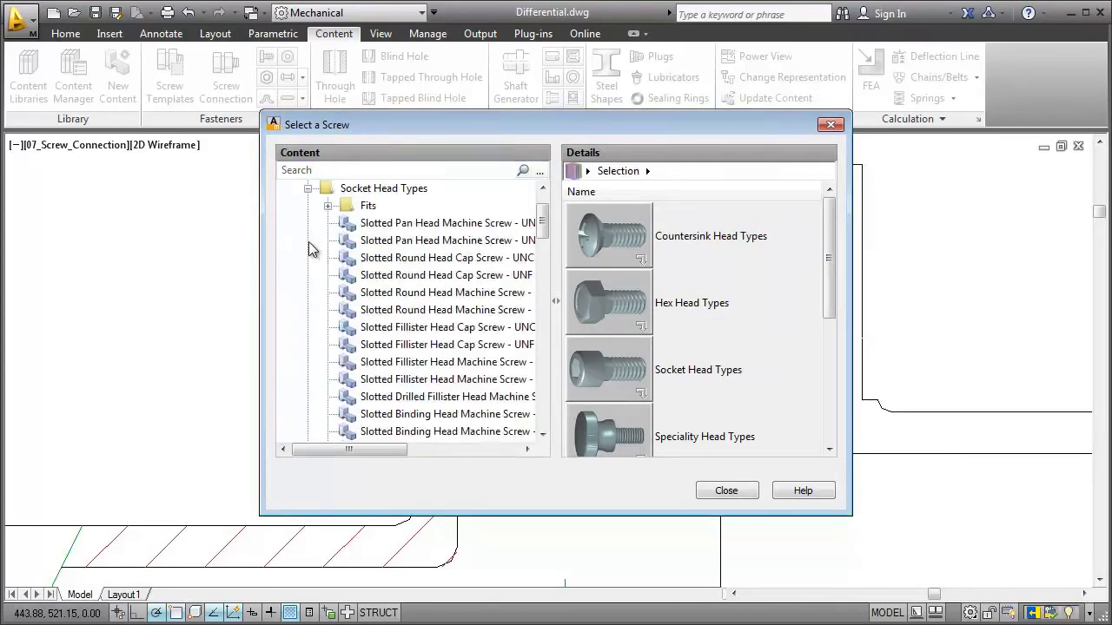
drag(542, 218, 543, 417)
click(426, 335)
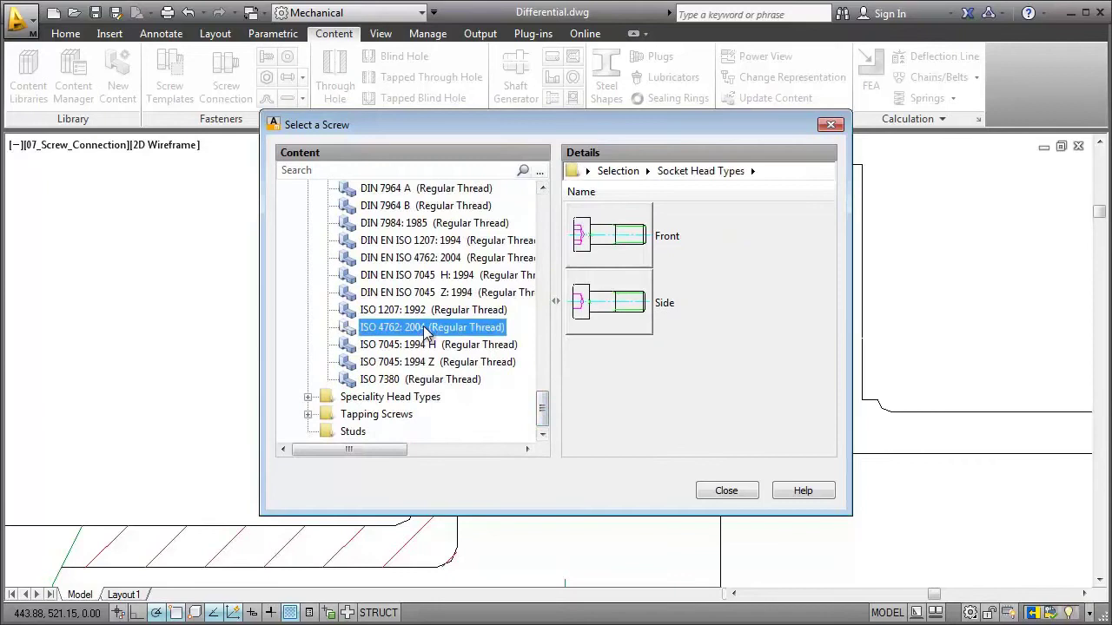
click(622, 258)
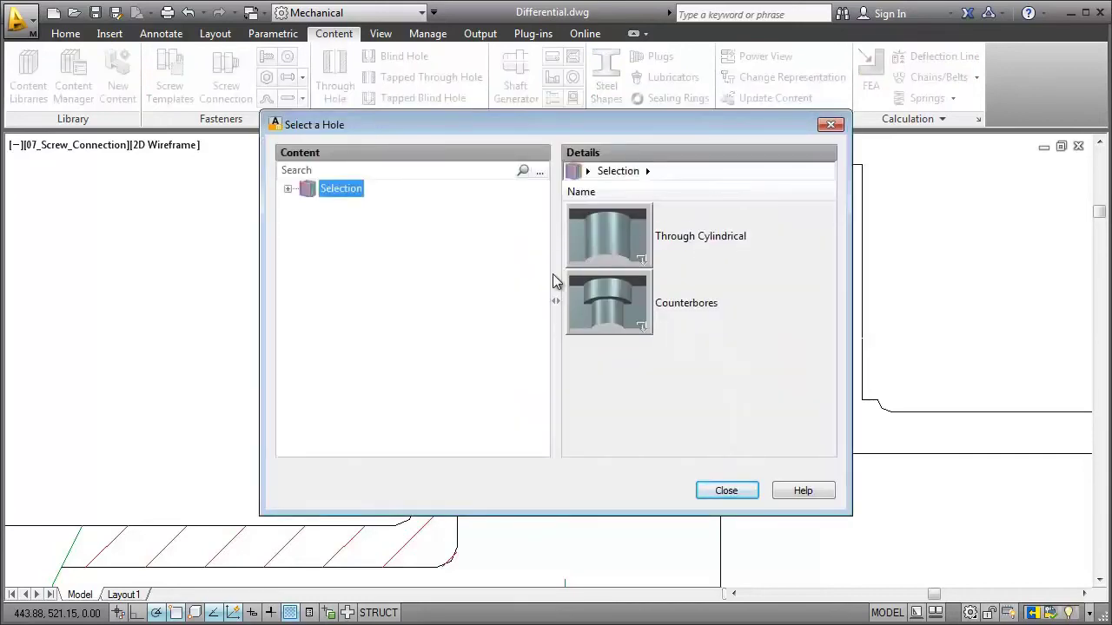
- Use normal Metric through cylindrical holes for both plates
double_click(604, 259)
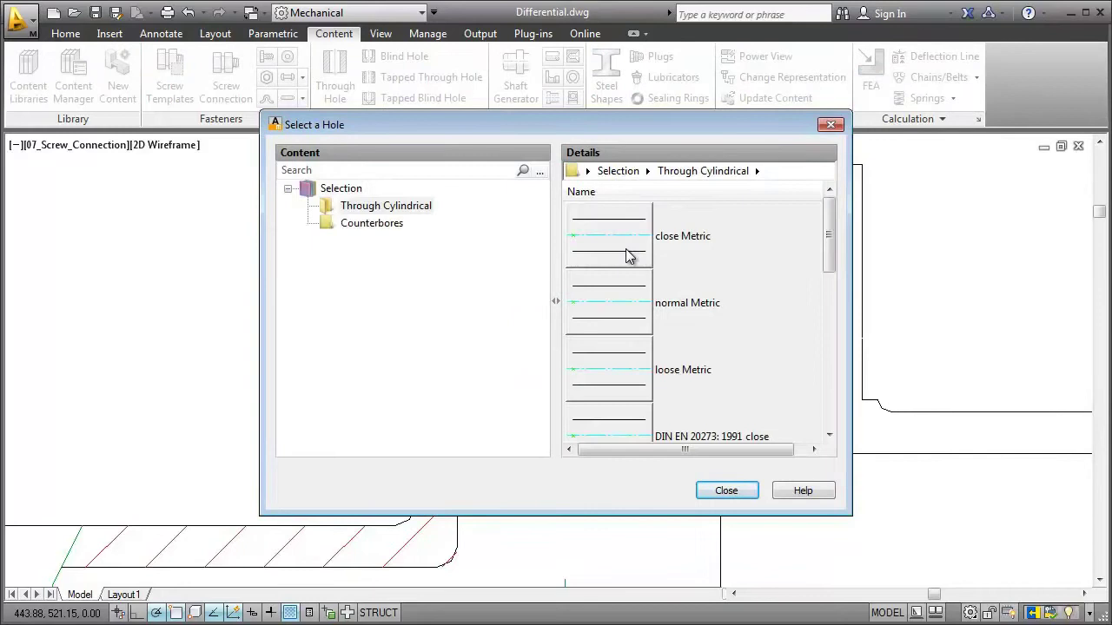
double_click(615, 297)
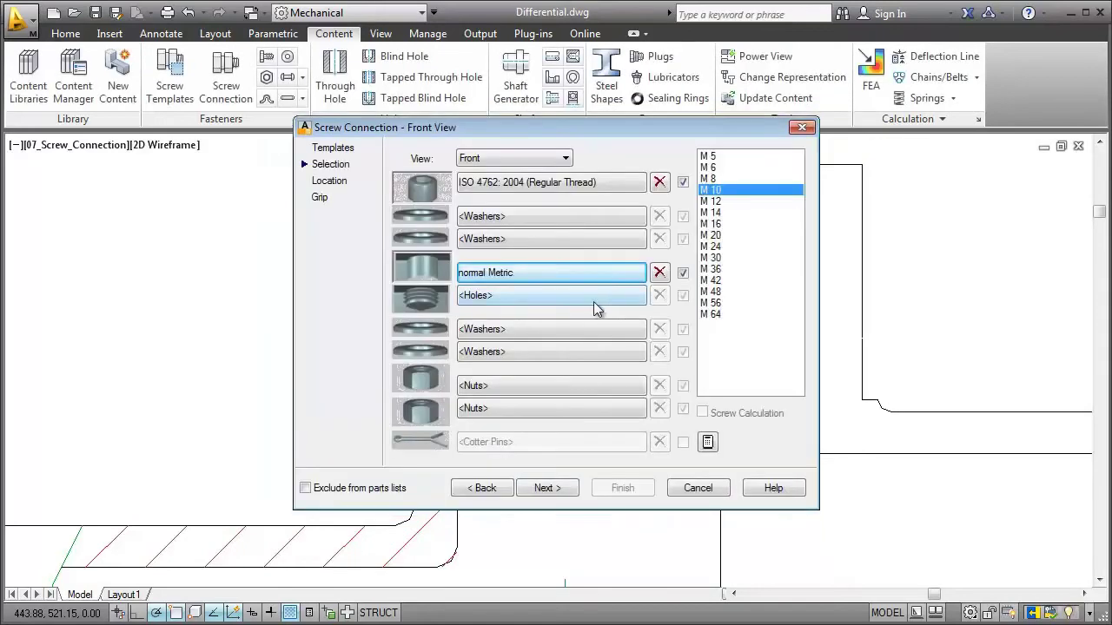
click(557, 298)
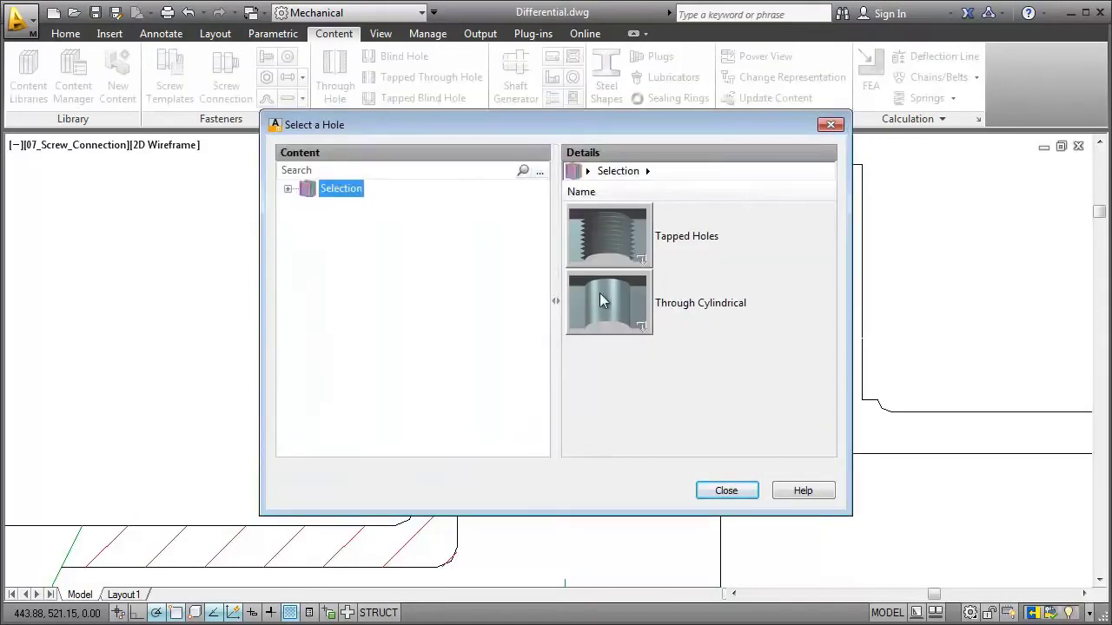
double_click(599, 293)
double_click(627, 311)
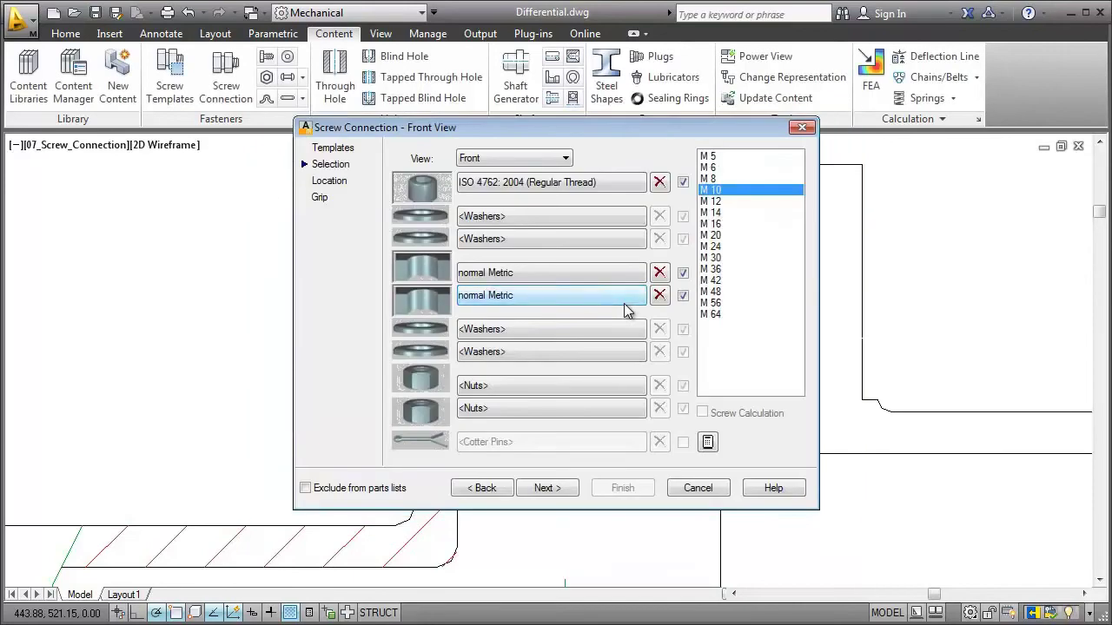
- Add an ISO 4033: 1999 hex nut in front view and set the size to M 8
click(564, 384)
click(289, 189)
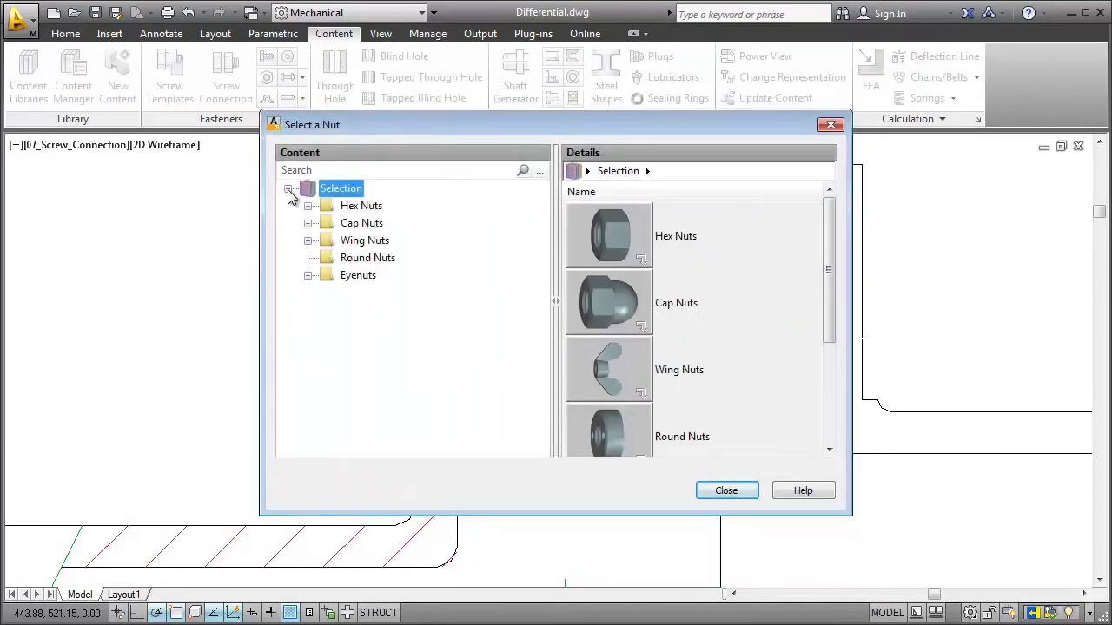
click(308, 205)
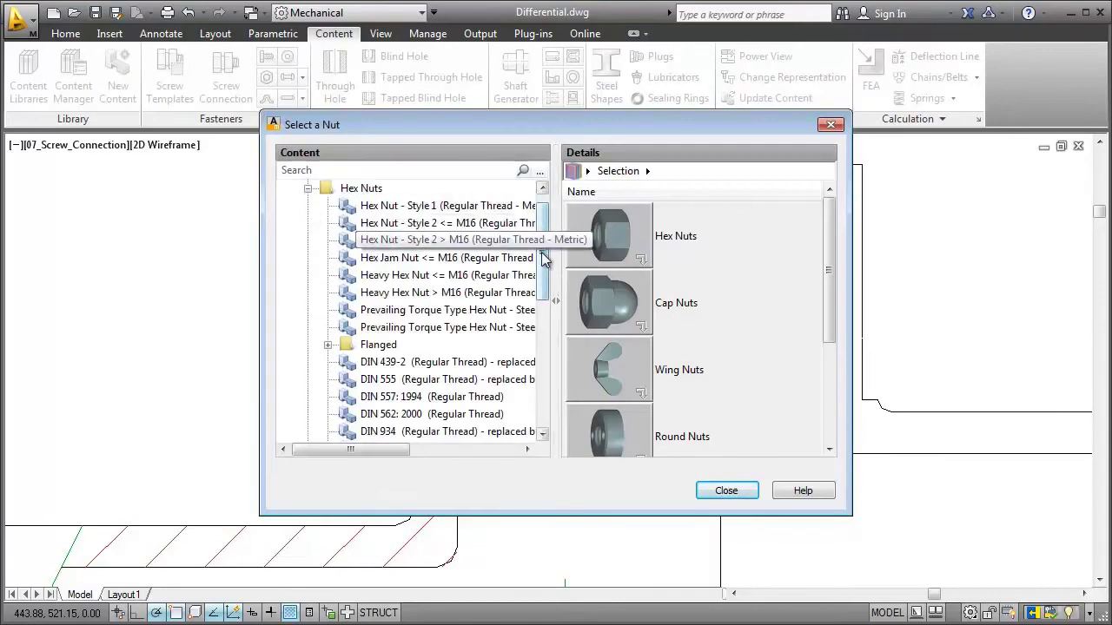
drag(542, 259, 541, 388)
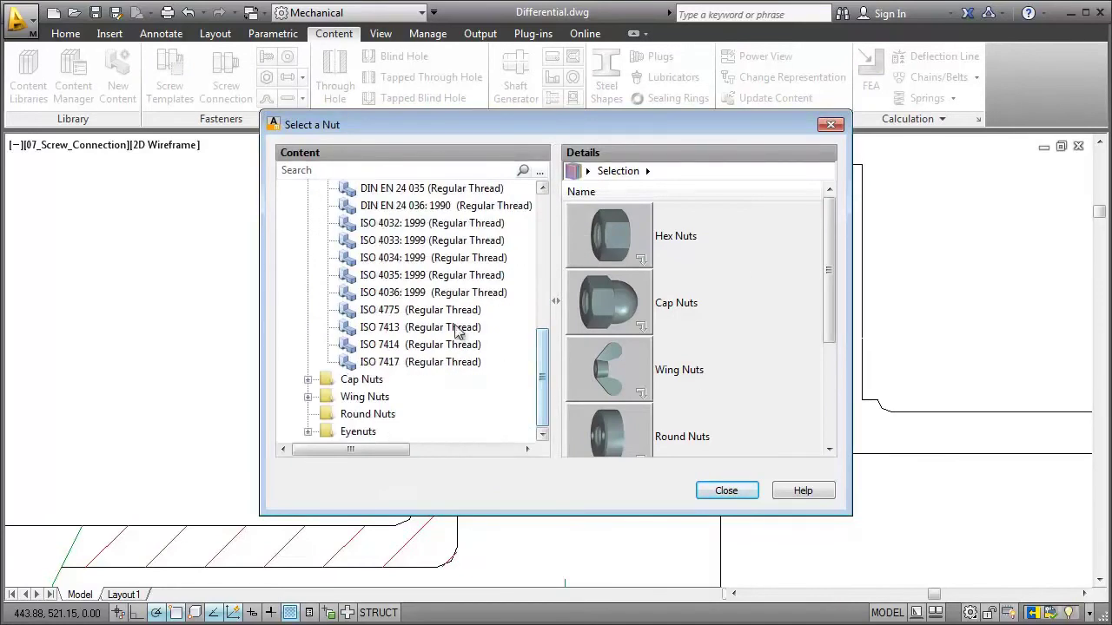
click(420, 241)
click(613, 242)
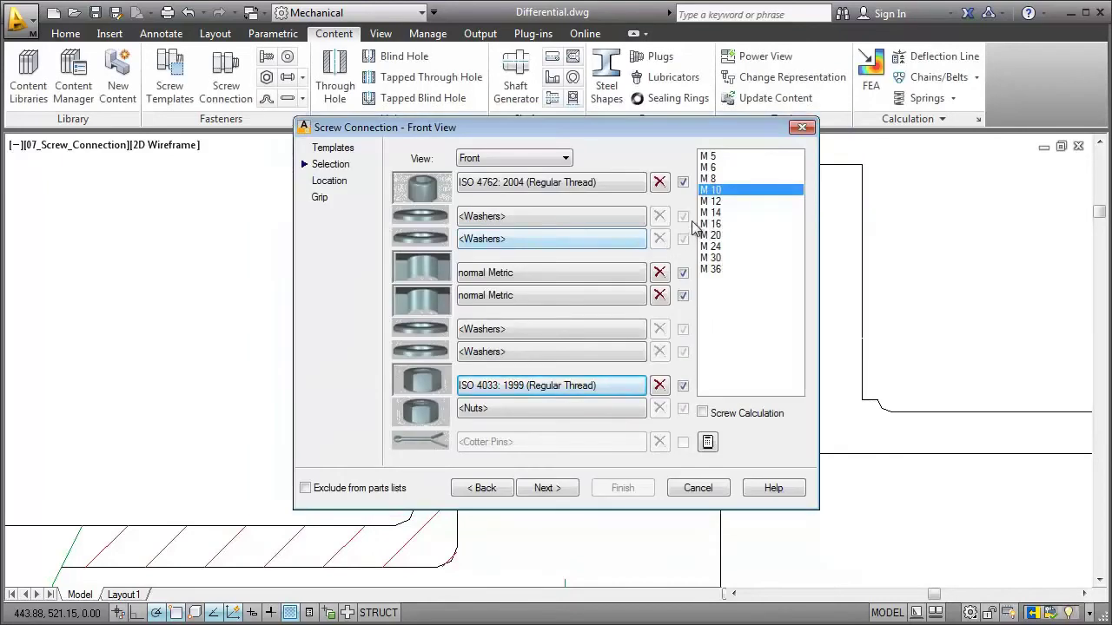
click(717, 179)
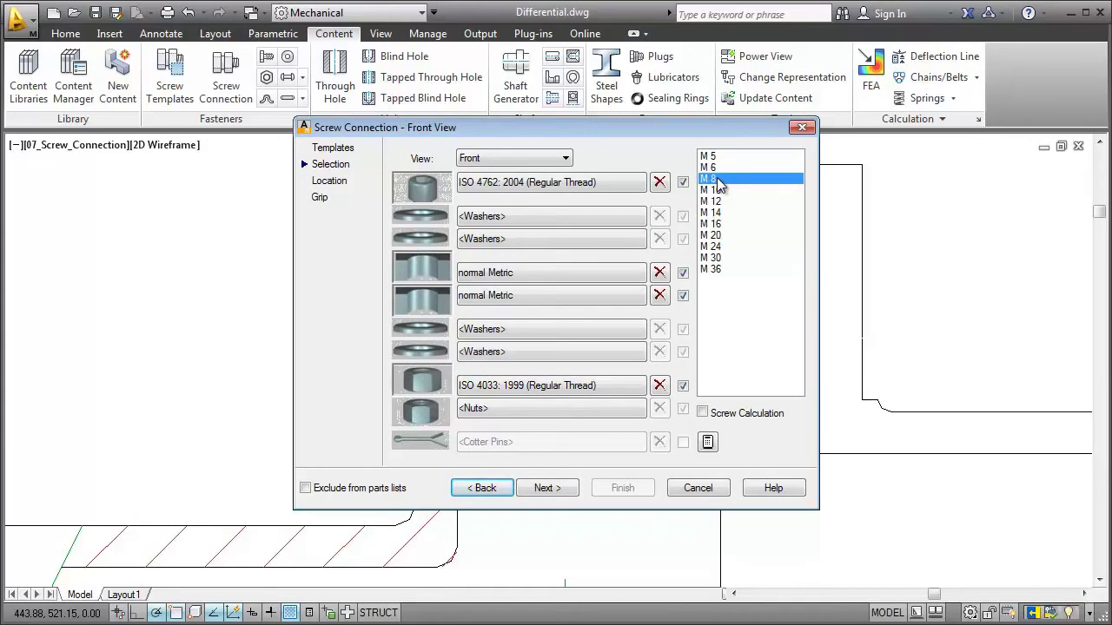
- Insert the M 8 screw and nut horizontally from the plate edge through both plates
click(548, 488)
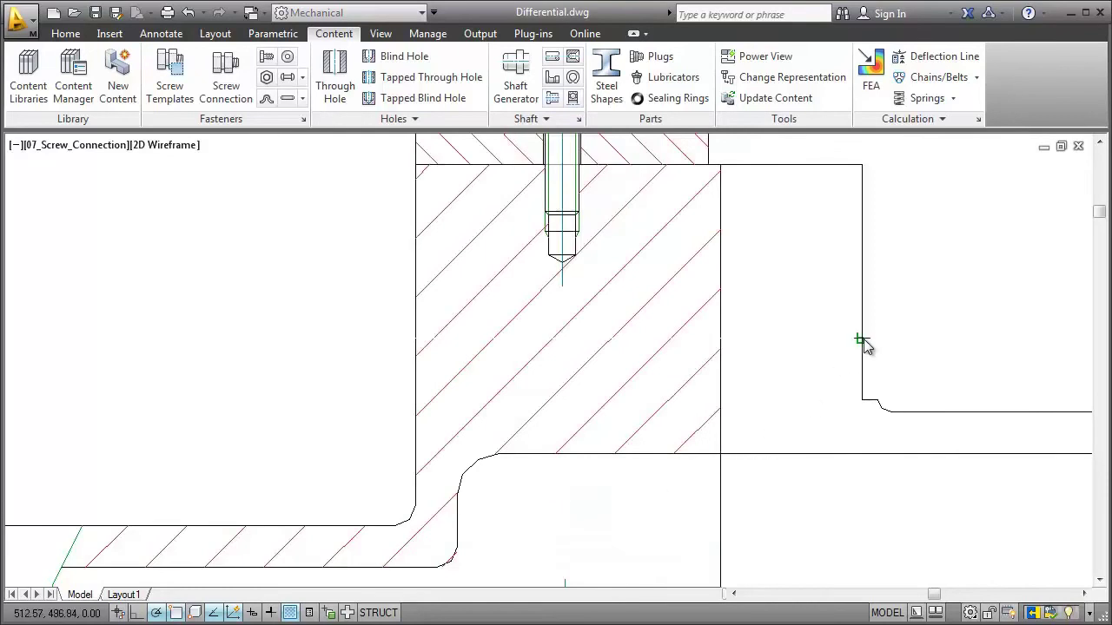
click(720, 340)
click(416, 339)
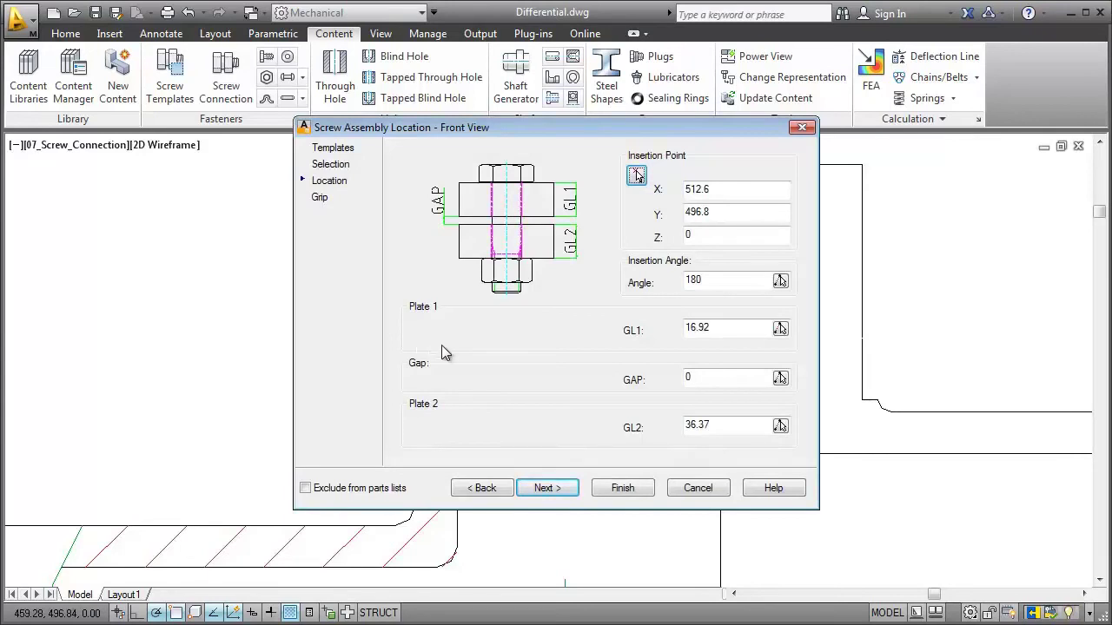
click(623, 488)
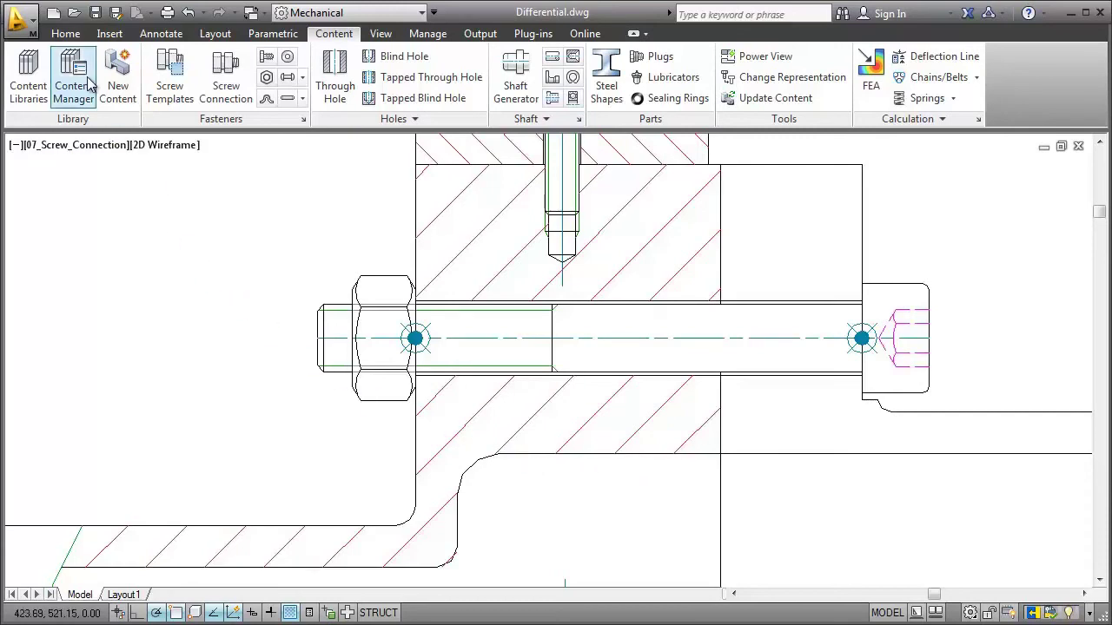
- Delete the selected bolt assembly from the drawing
click(66, 34)
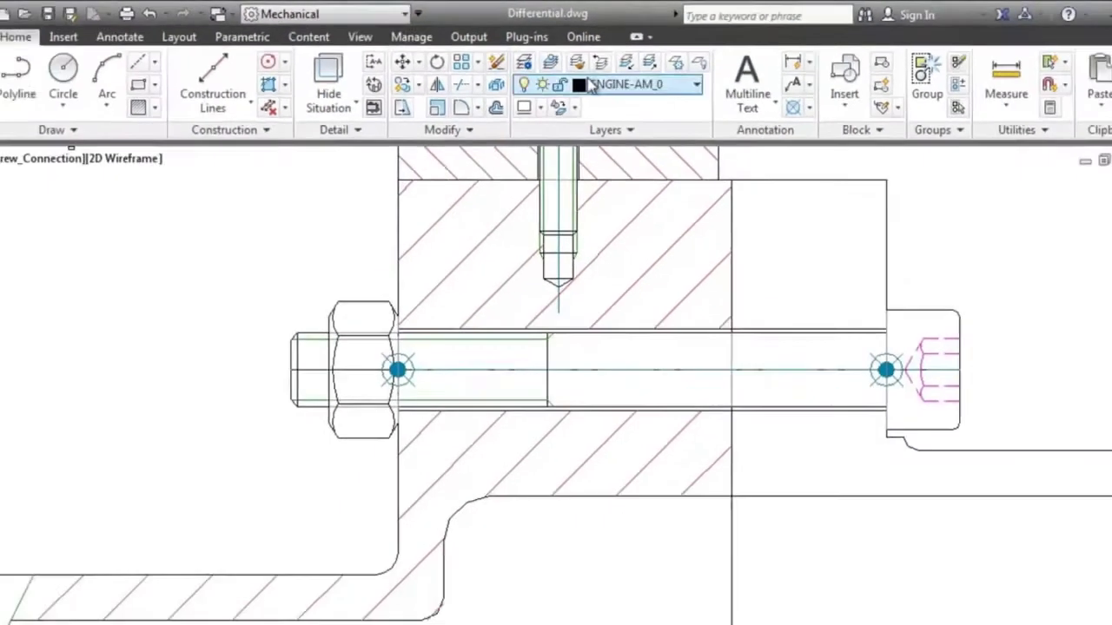
key(Delete)
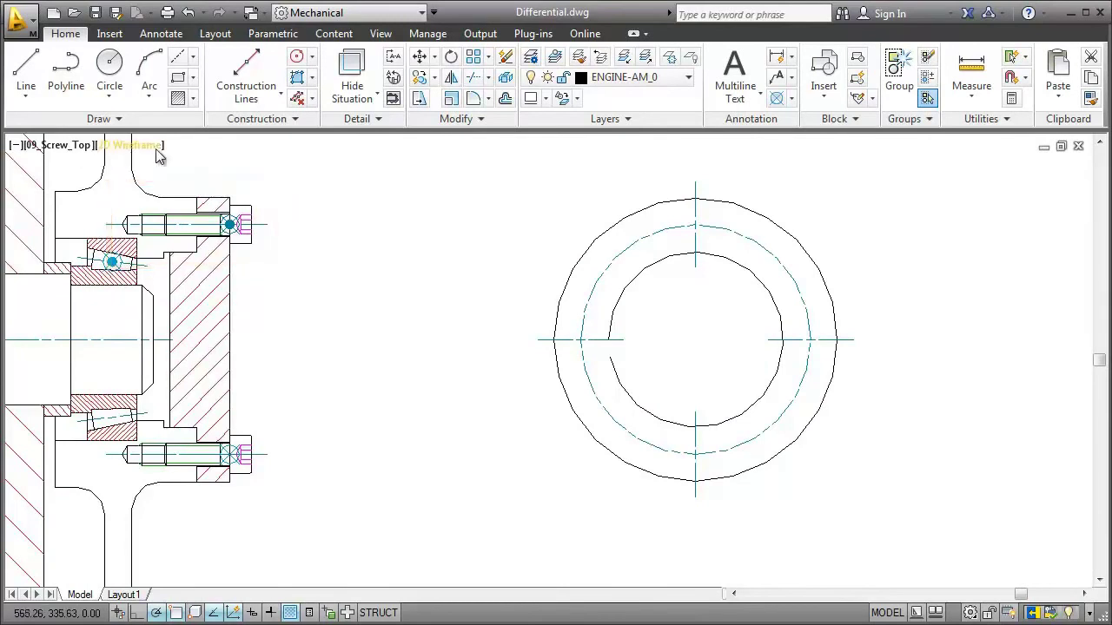
- Use Power View to draw the upper screw's top view at the four bolt-circle quadrants, then restore 10_Standard_Parts
click(339, 36)
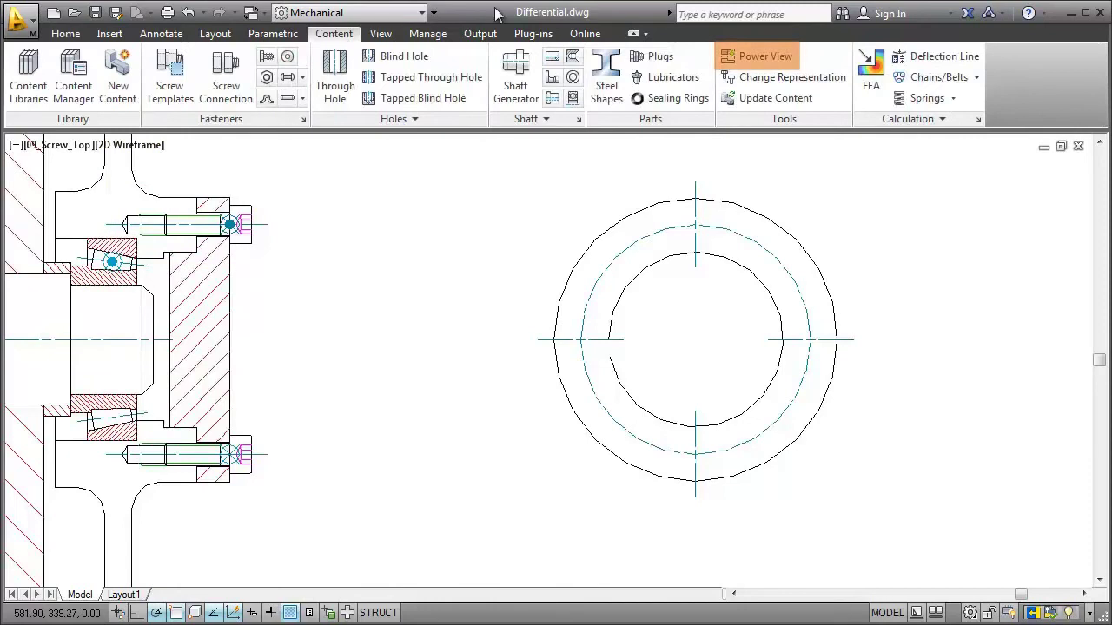
click(761, 61)
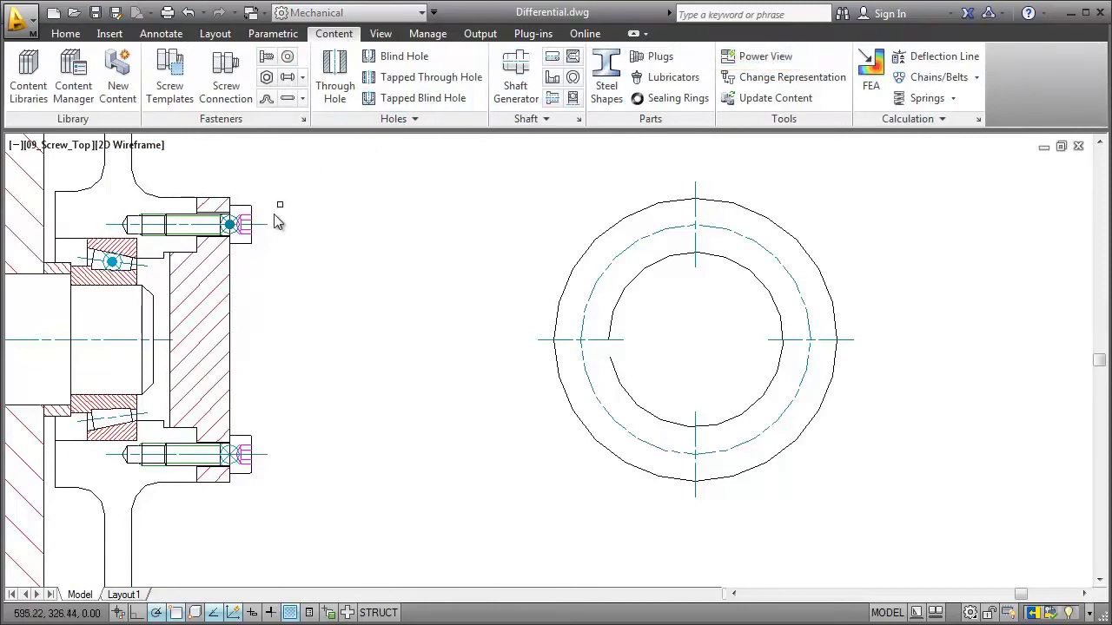
click(255, 241)
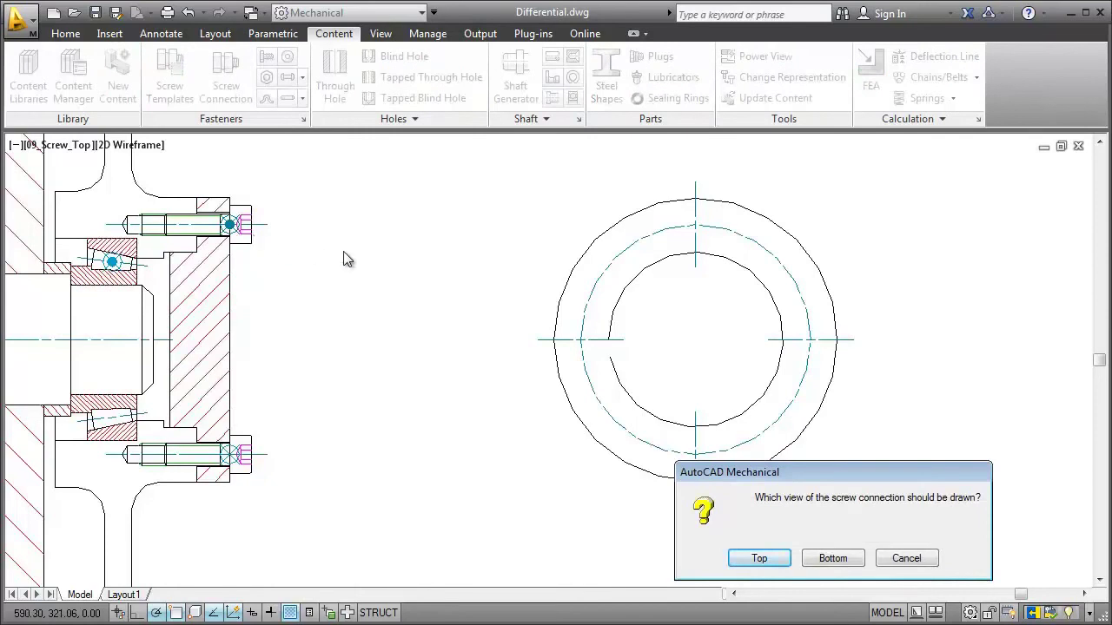
click(760, 557)
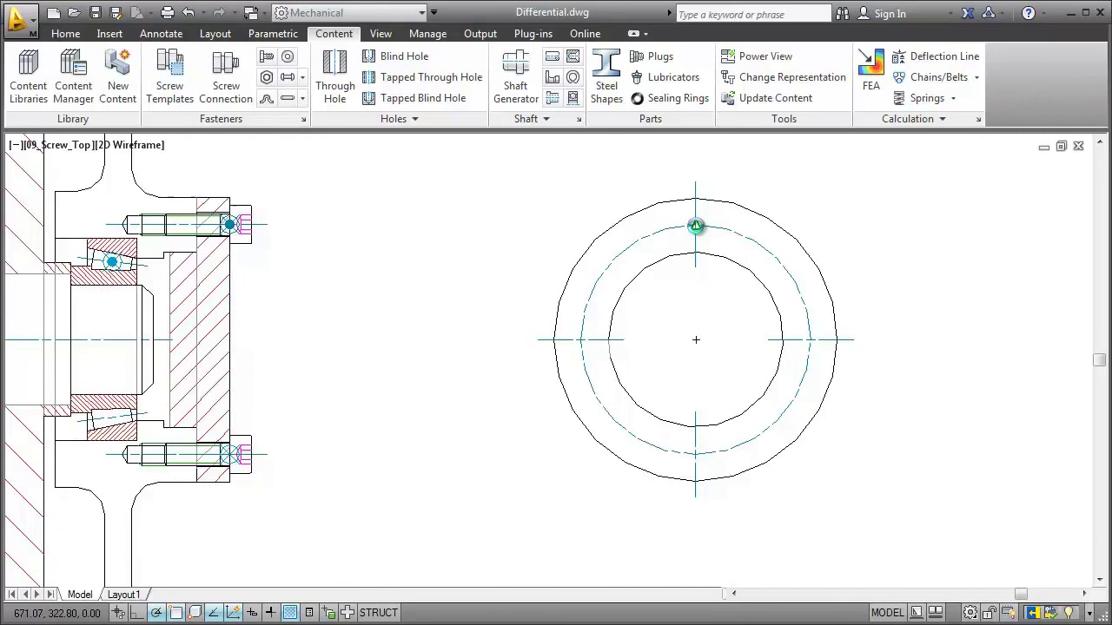
click(695, 226)
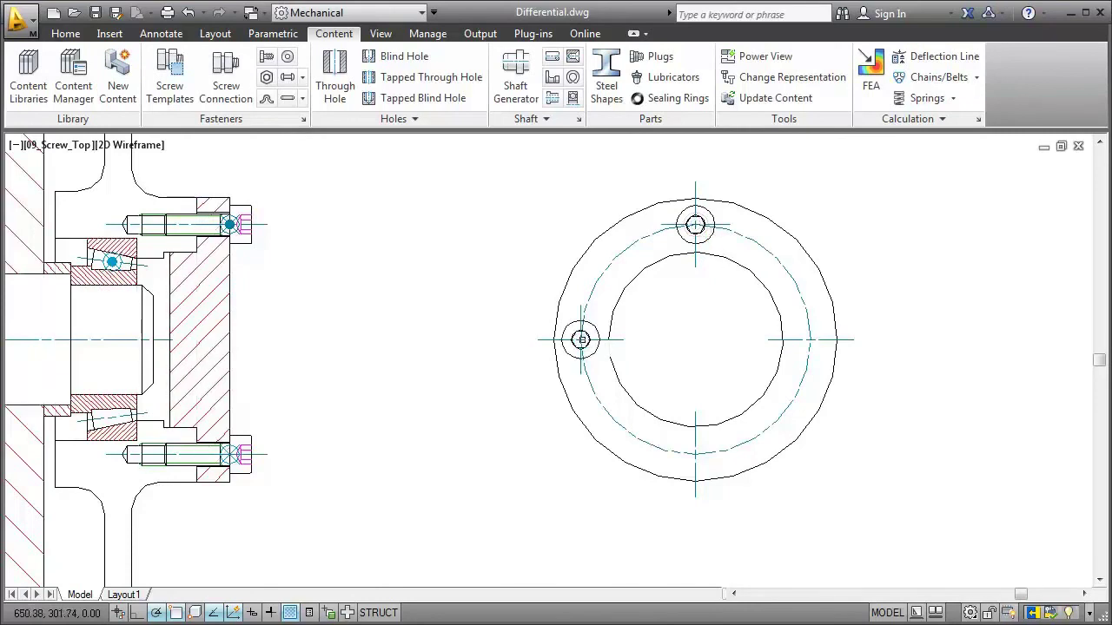
click(580, 339)
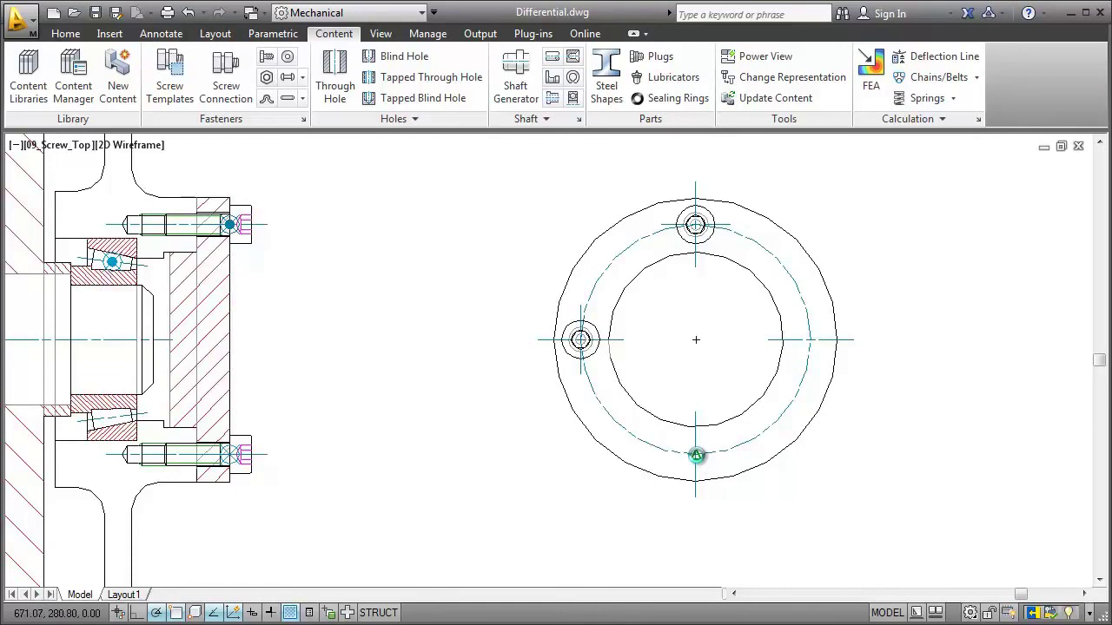
click(695, 455)
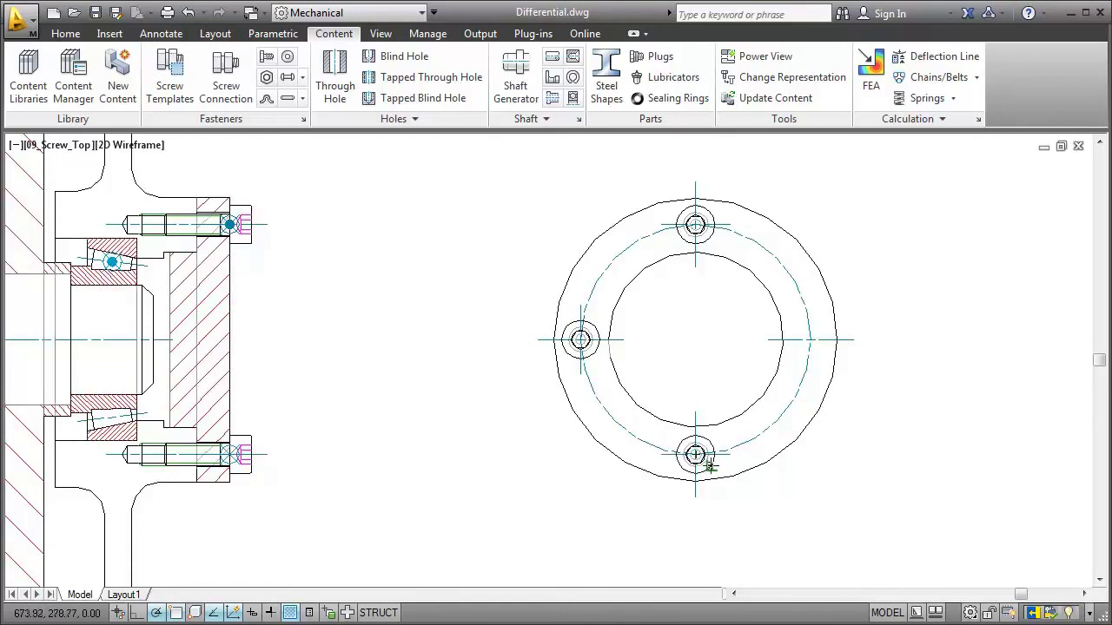
click(809, 340)
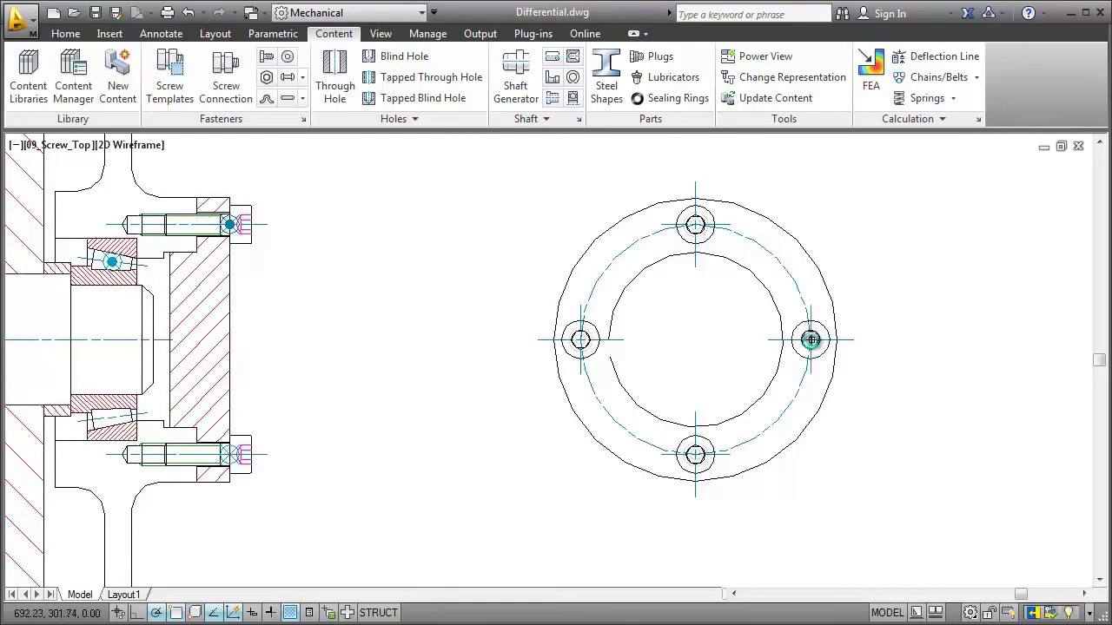
click(19, 146)
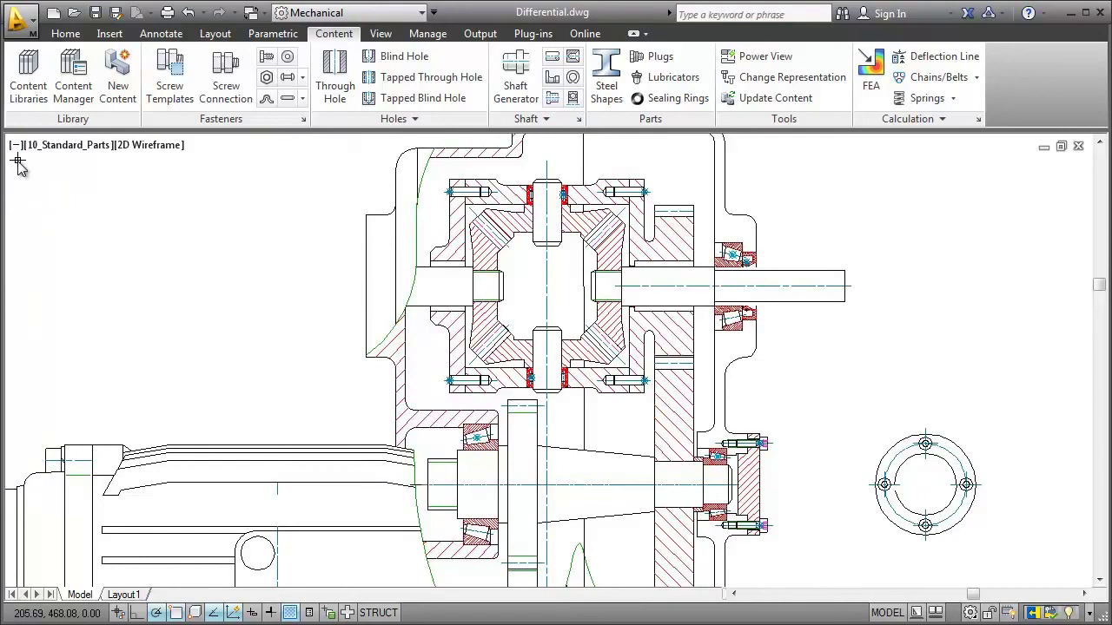
- Open Content Libraries, browse the ANSI categories, then select Custom Content
click(31, 87)
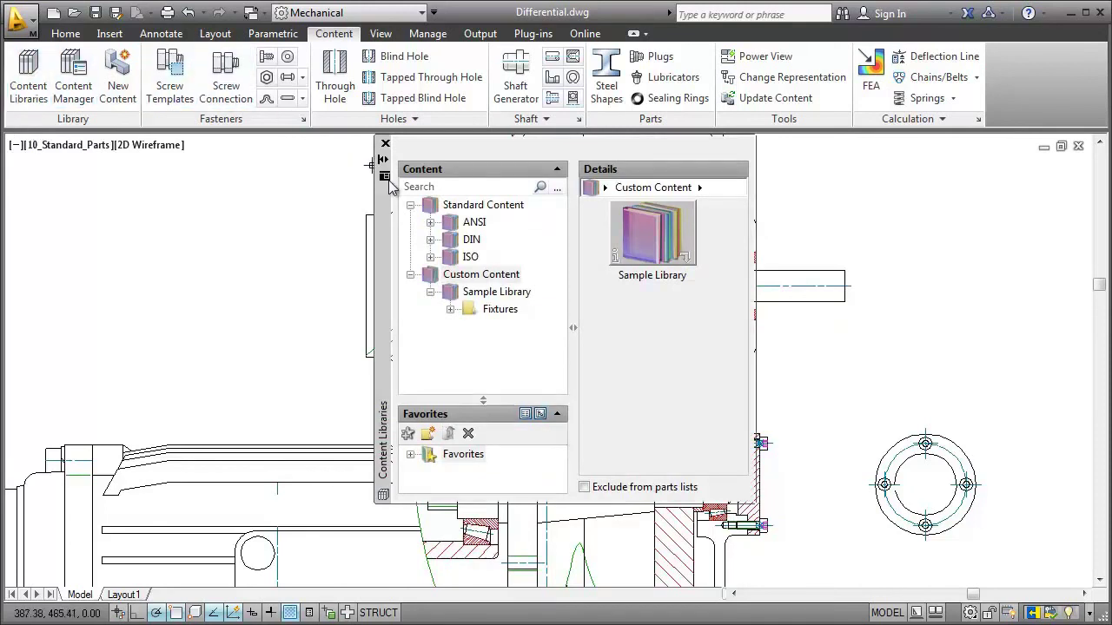
click(430, 222)
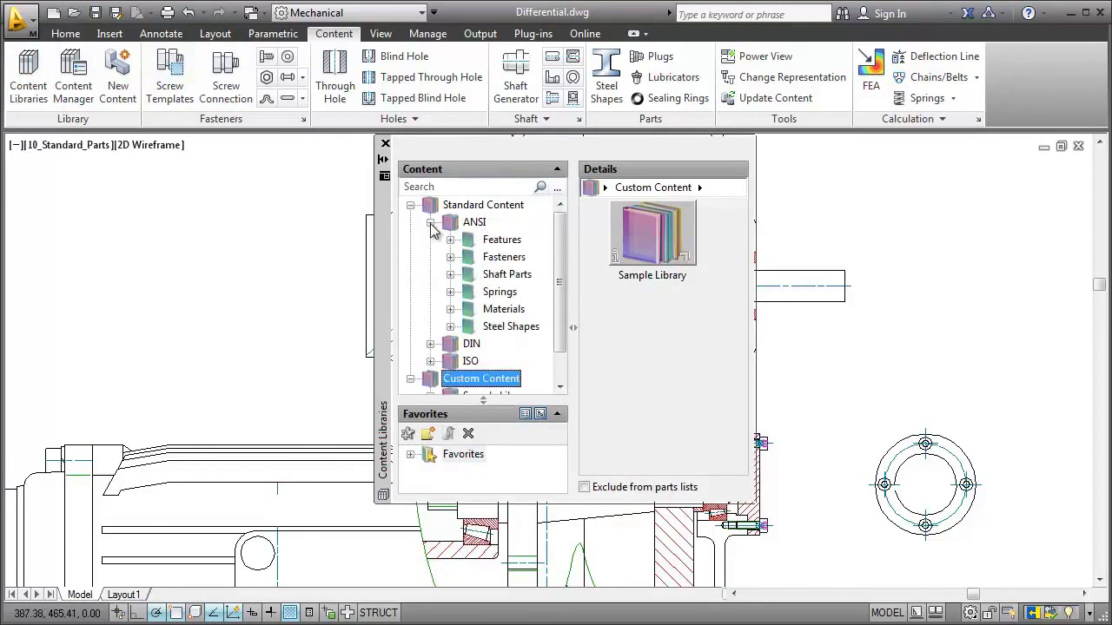
click(474, 224)
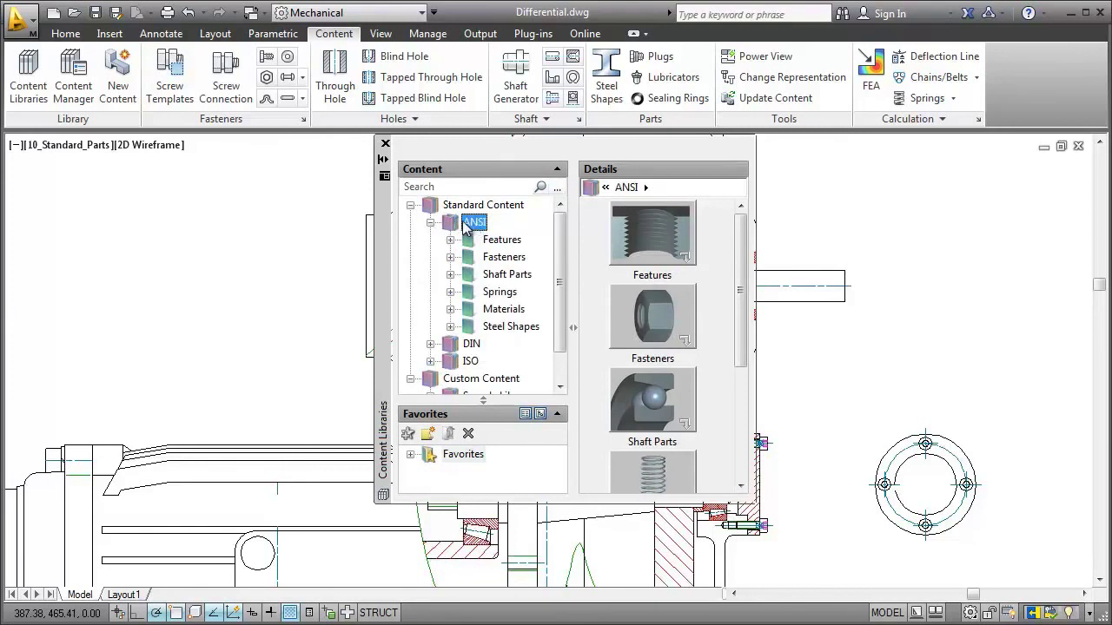
click(430, 223)
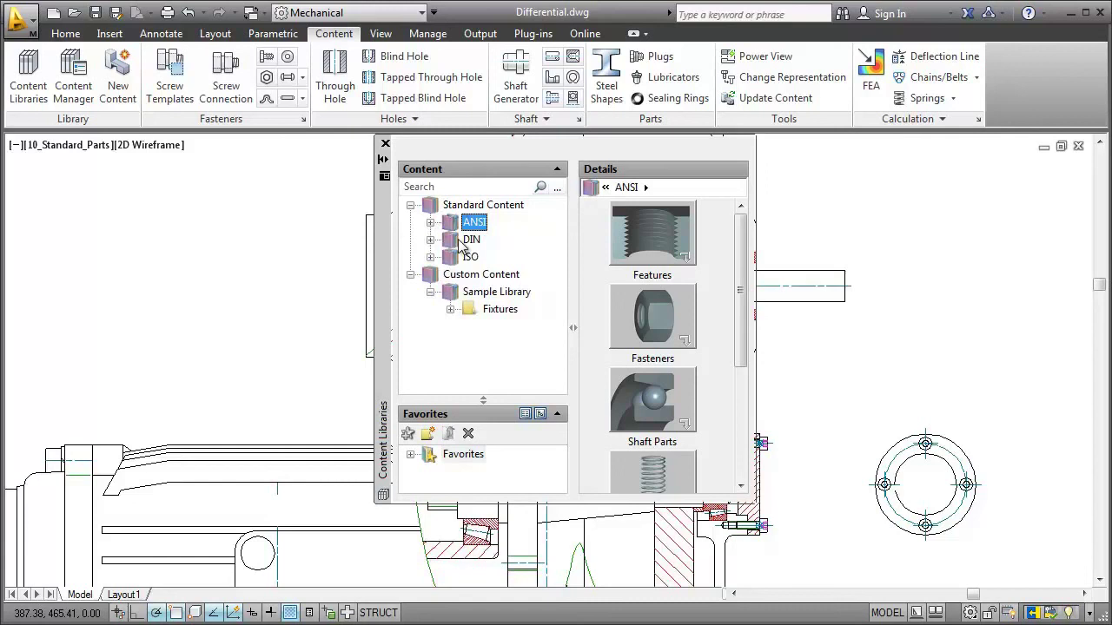
click(480, 275)
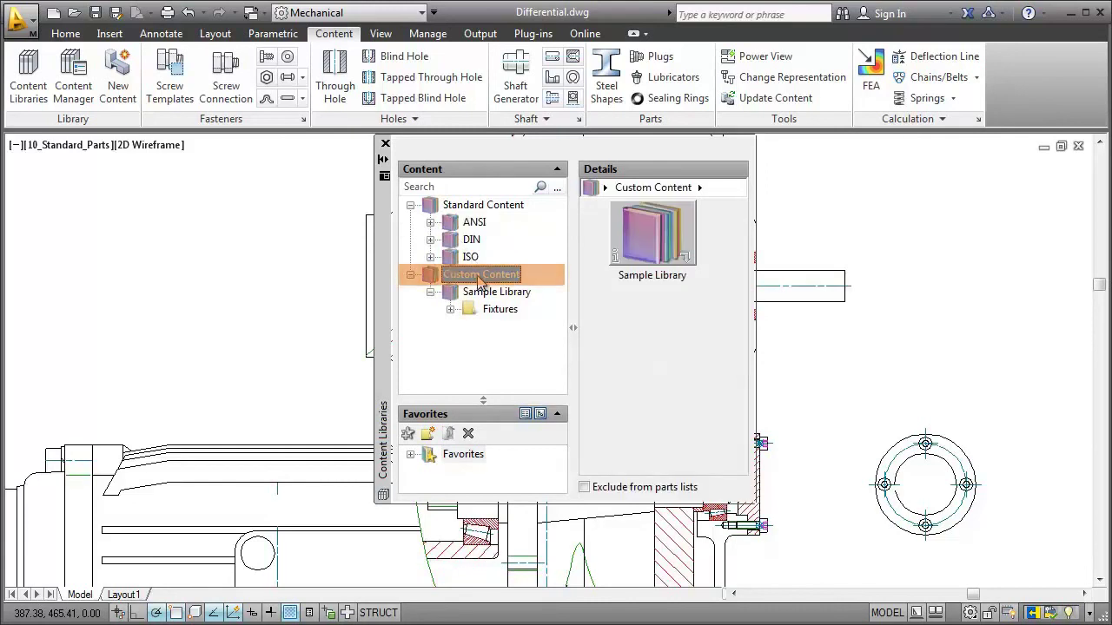